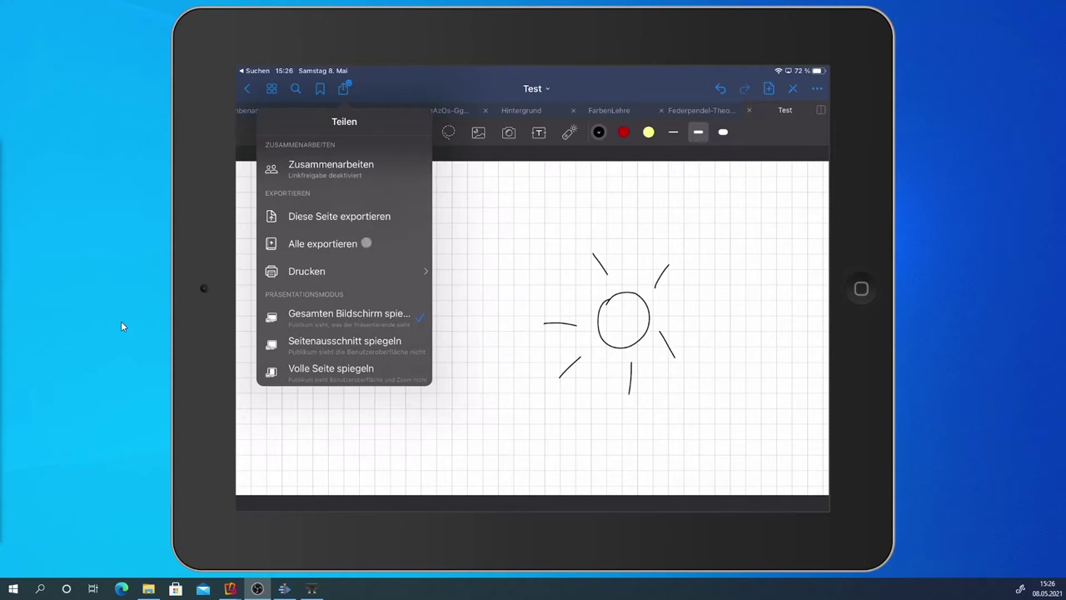
Set up exporting all pages of the Test notebook as an unchangeable PDF without page background, and toggle handwriting recognition
{"action": "left_click", "coordinate": [357, 247]}
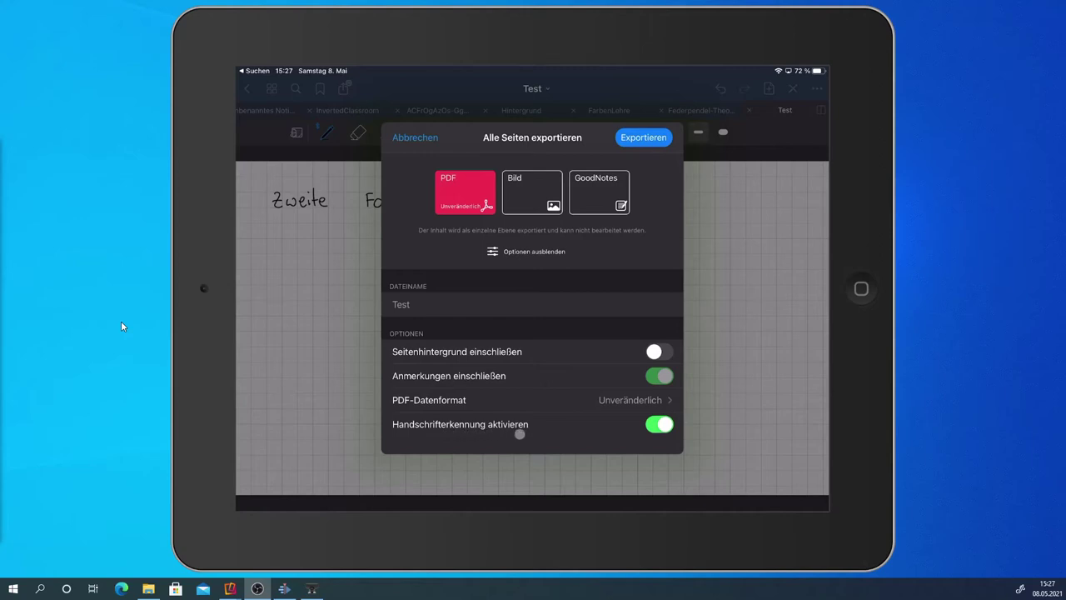
{"action": "left_click", "coordinate": [664, 425]}
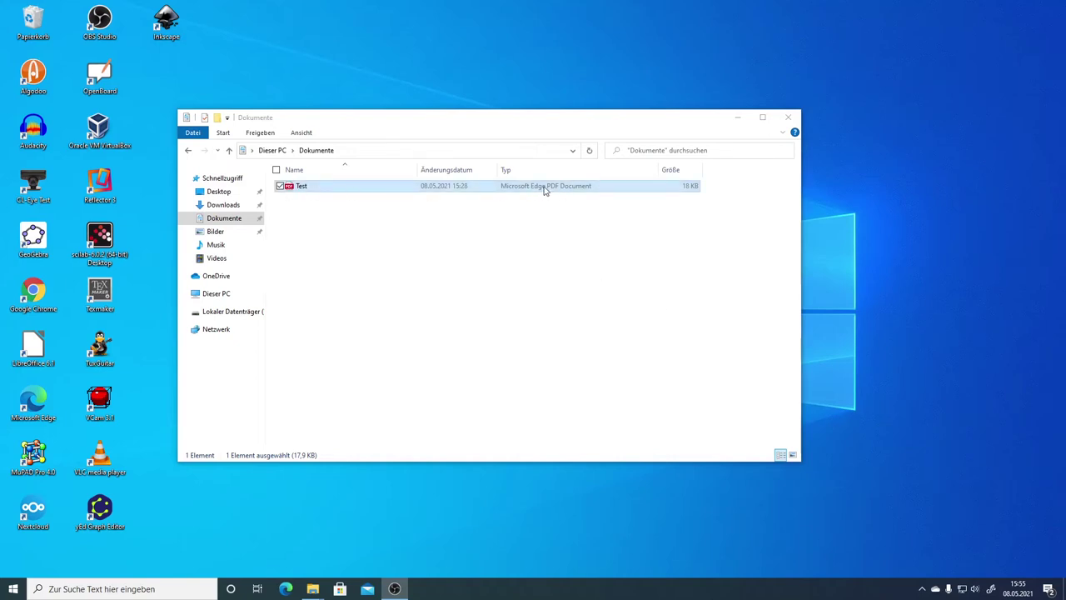
Open the Test PDF from the Dokumente folder, look over both handwritten pages, and close it
{"action": "double_click", "coordinate": [318, 190]}
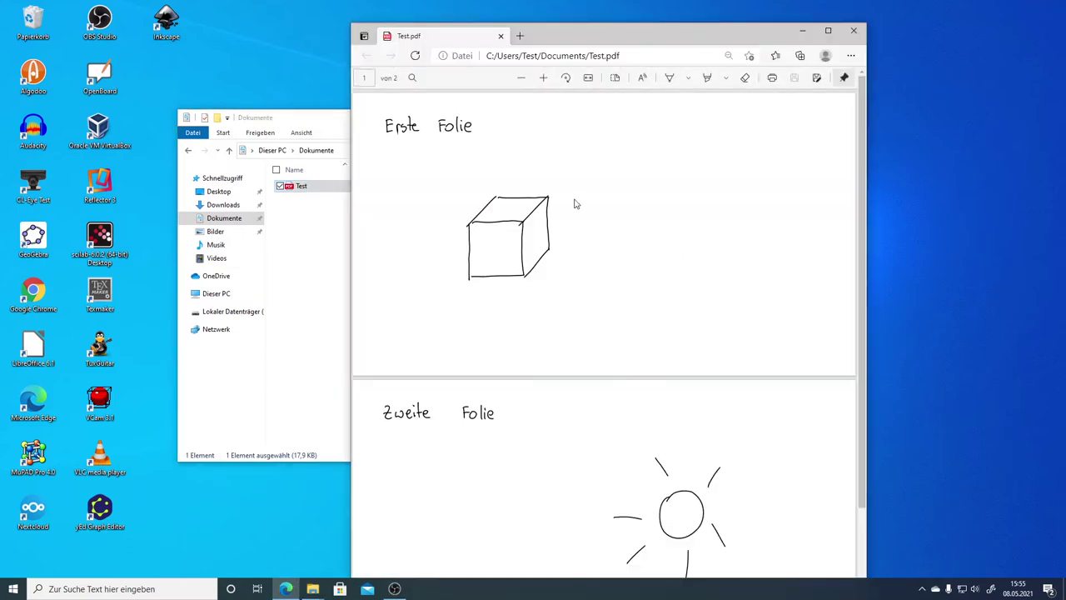
{"action": "scroll", "coordinate": [701, 219], "scroll_direction": "down", "scroll_amount": 1}
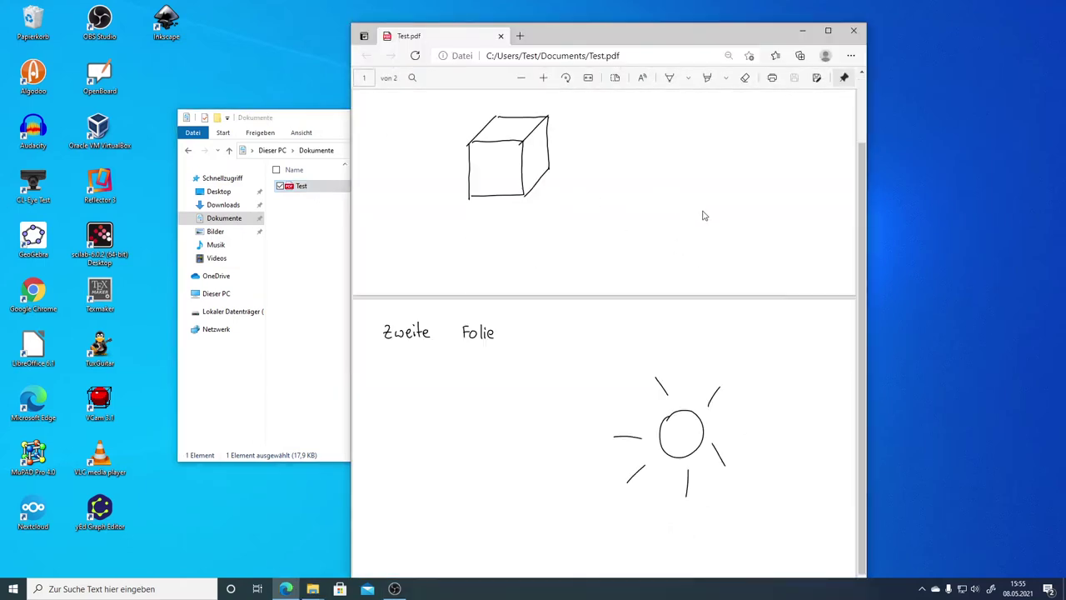
{"action": "scroll", "coordinate": [525, 381], "scroll_direction": "up", "scroll_amount": 1}
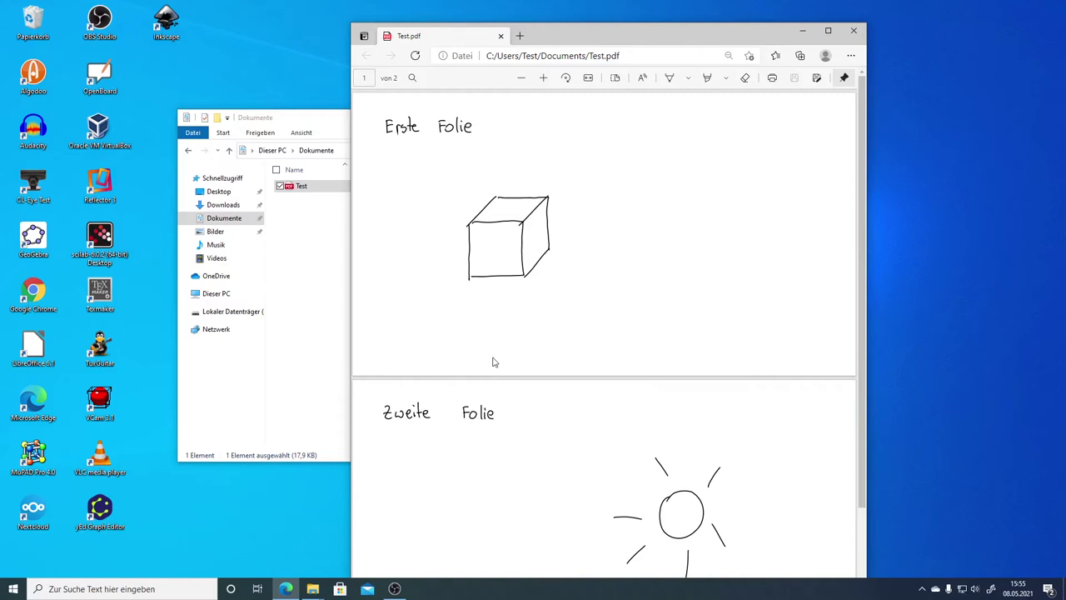
{"action": "left_click", "coordinate": [855, 33]}
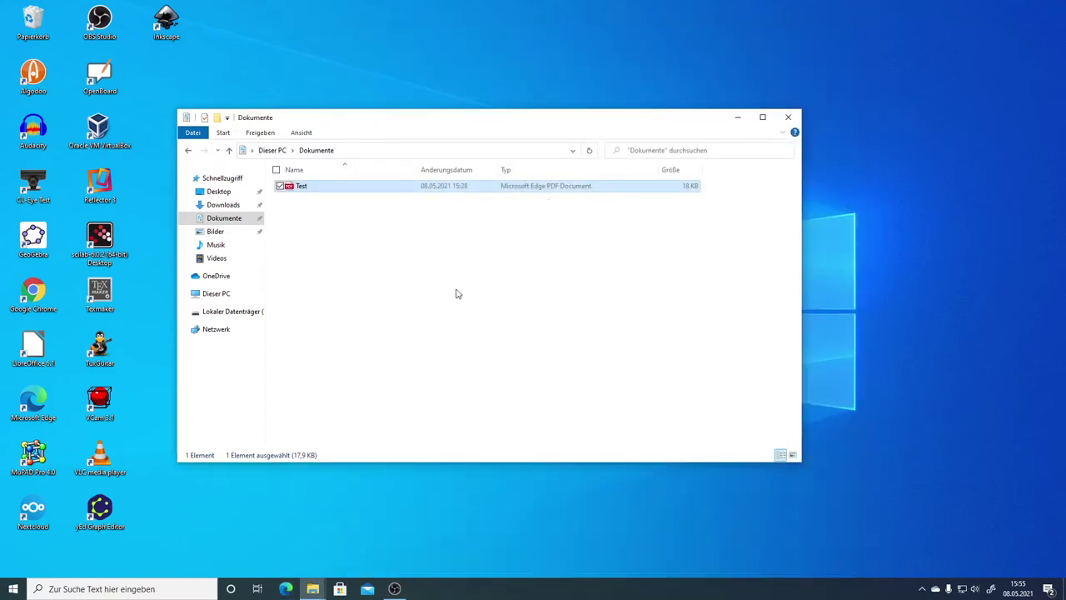
Convert the Test PDF in the Dokumente folder by sending it to pdf2tca
{"action": "left_click", "coordinate": [456, 293]}
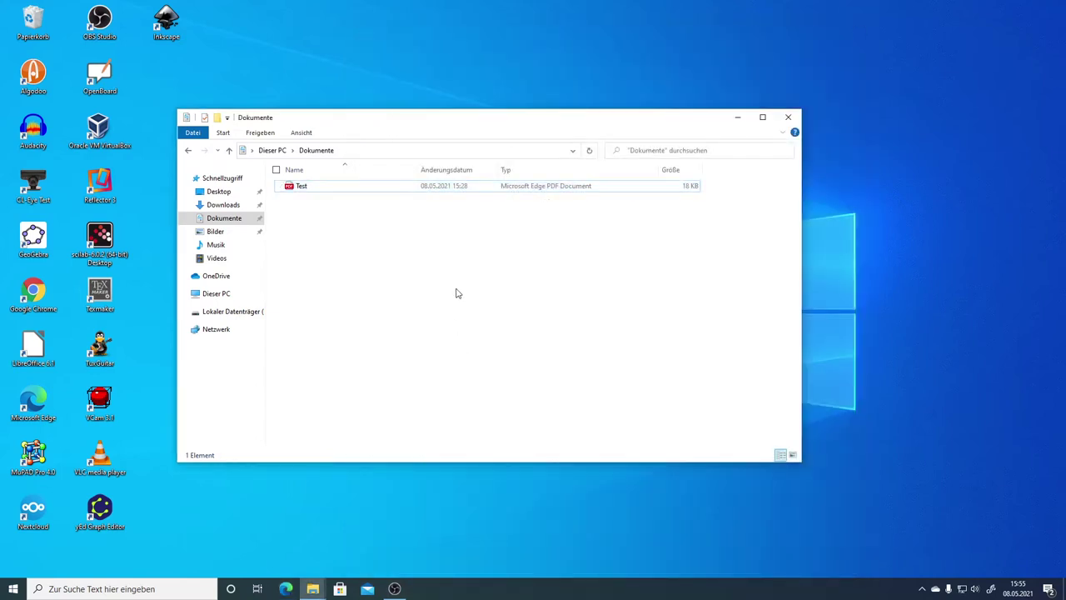
{"action": "right_click", "coordinate": [308, 190]}
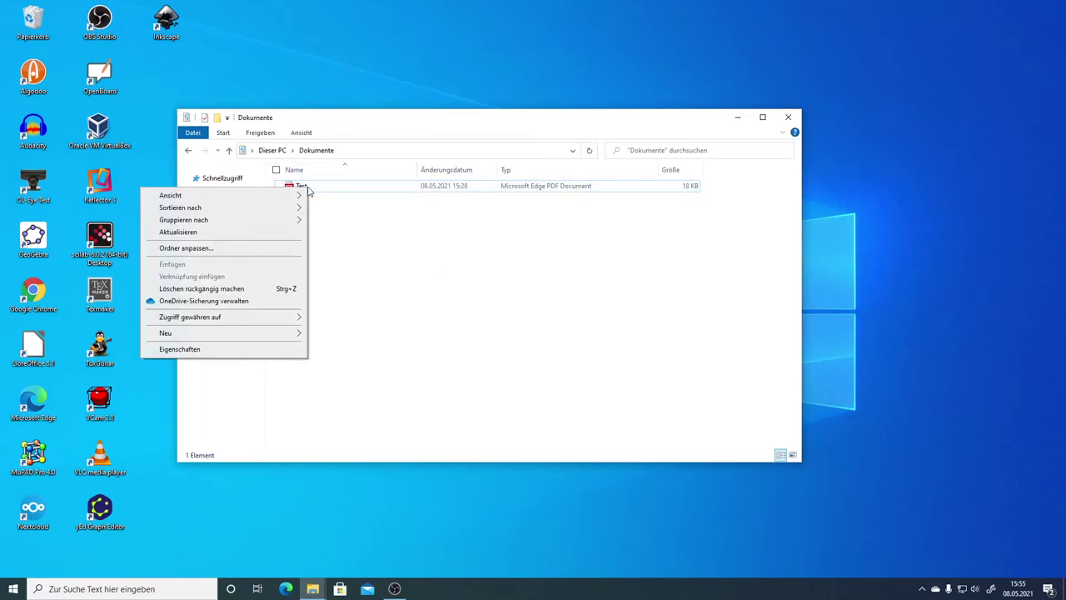
{"action": "left_click", "coordinate": [332, 211]}
{"action": "left_click", "coordinate": [307, 190]}
{"action": "right_click", "coordinate": [304, 188]}
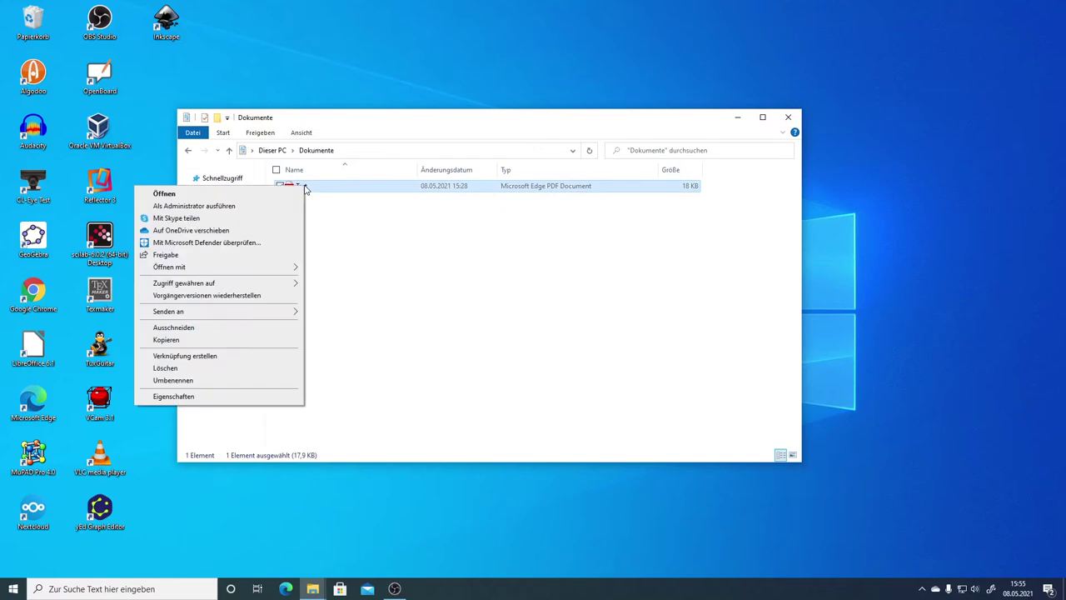
{"action": "mouse_move", "coordinate": [210, 314]}
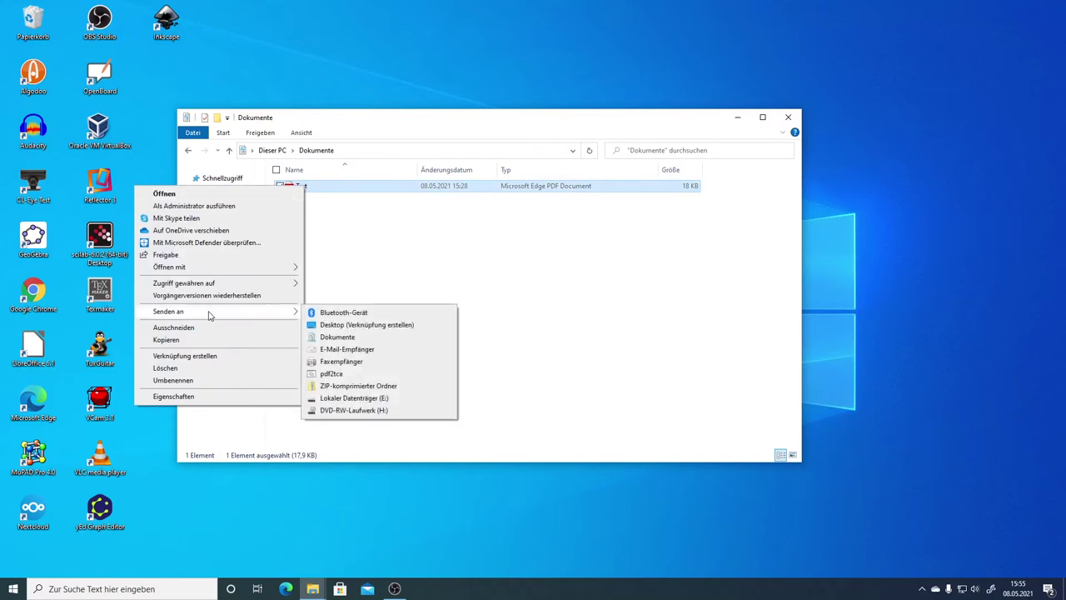
{"action": "left_click", "coordinate": [335, 375]}
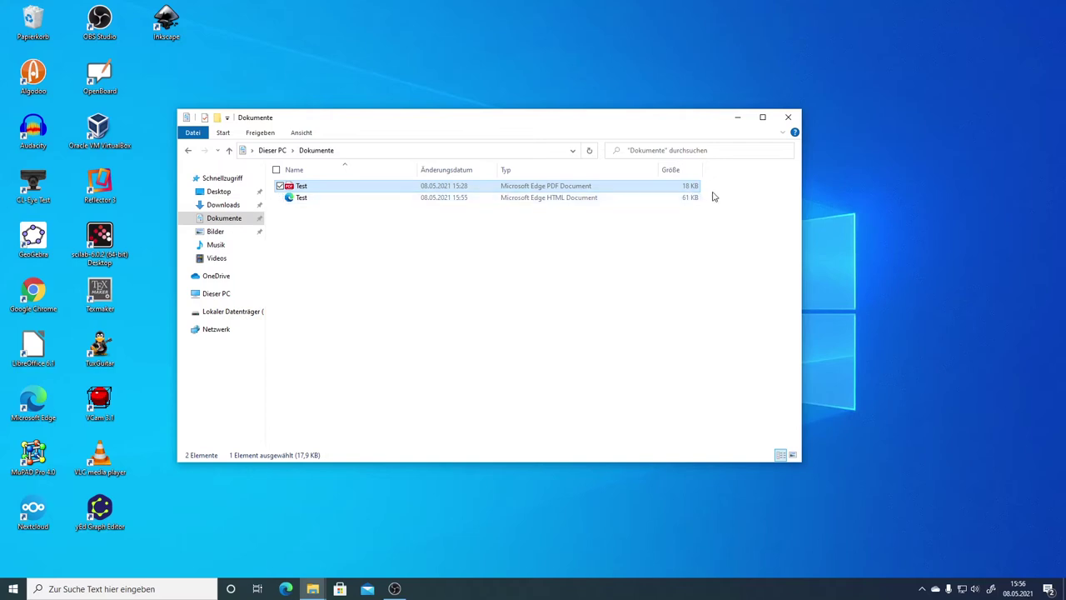
Open the converted Test HTML file in a maximized window and examine its handwritten pages
{"action": "double_click", "coordinate": [315, 199]}
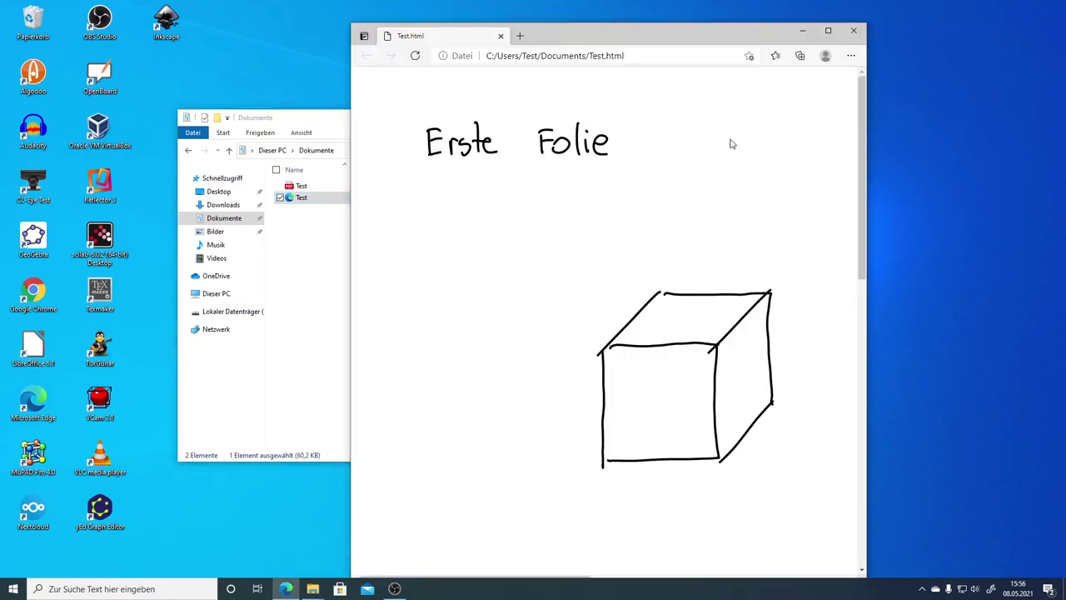
{"action": "left_click", "coordinate": [828, 31]}
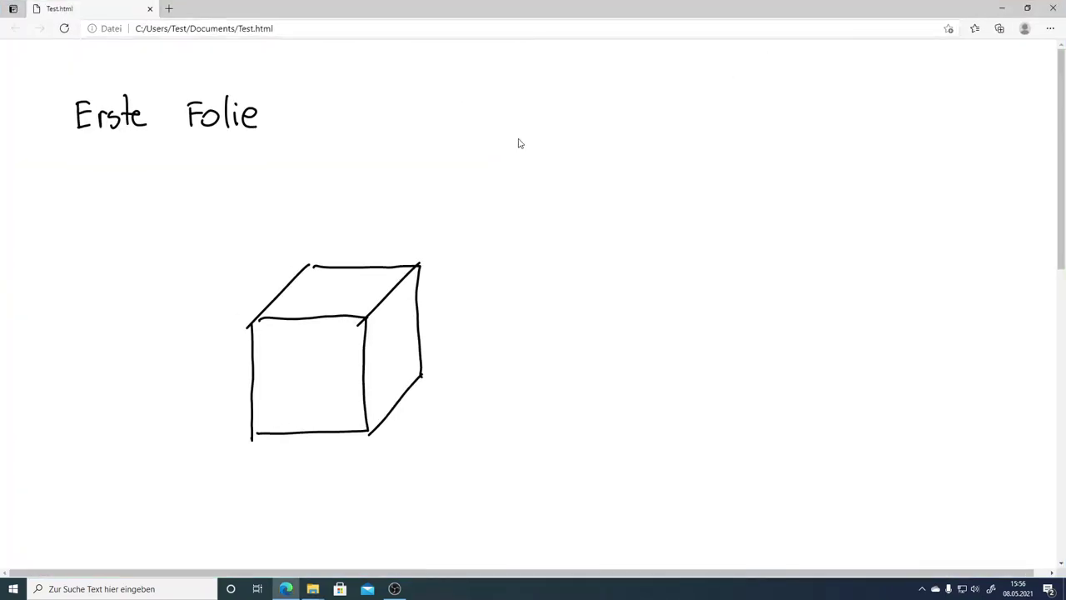
{"action": "scroll", "coordinate": [519, 143], "scroll_direction": "down", "scroll_amount": 8}
{"action": "scroll", "coordinate": [518, 144], "scroll_direction": "up", "scroll_amount": 4}
{"action": "scroll", "coordinate": [519, 143], "scroll_direction": "down", "scroll_amount": 2}
{"action": "scroll", "coordinate": [518, 143], "scroll_direction": "down", "scroll_amount": 6, "text": "ctrl"}
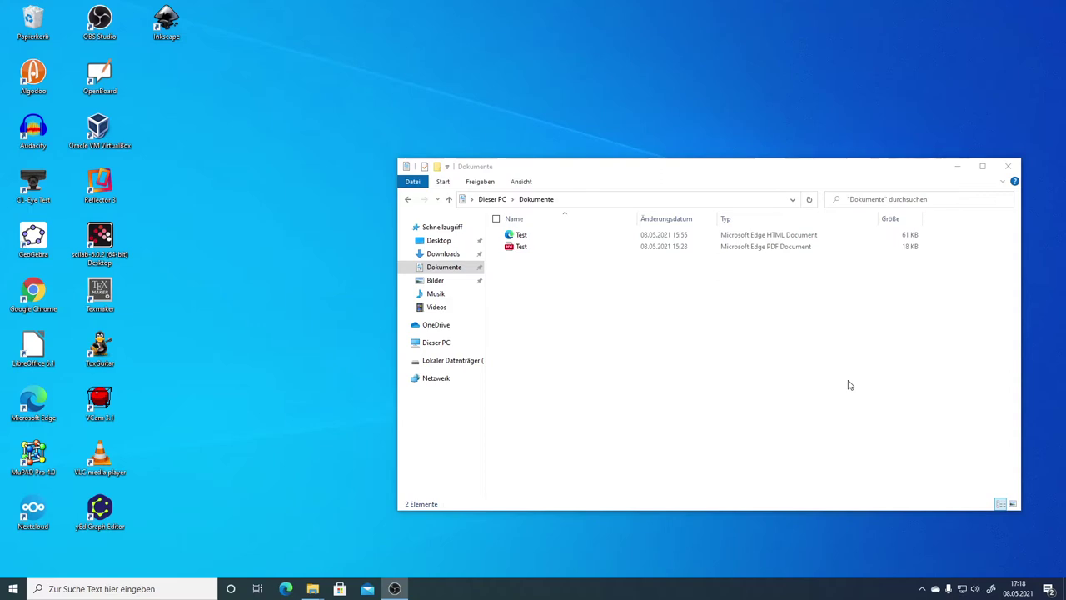
Launch Google Chrome and go to programme.targas-edu.de
{"action": "double_click", "coordinate": [38, 298]}
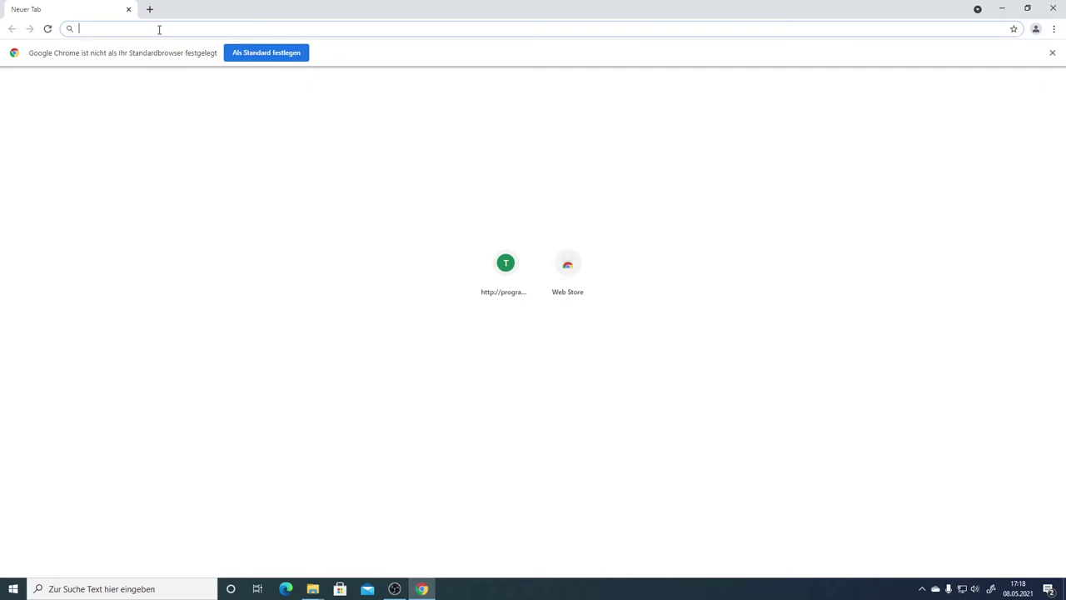
{"action": "type", "text": "progr"}
{"action": "type", "text": "am"}
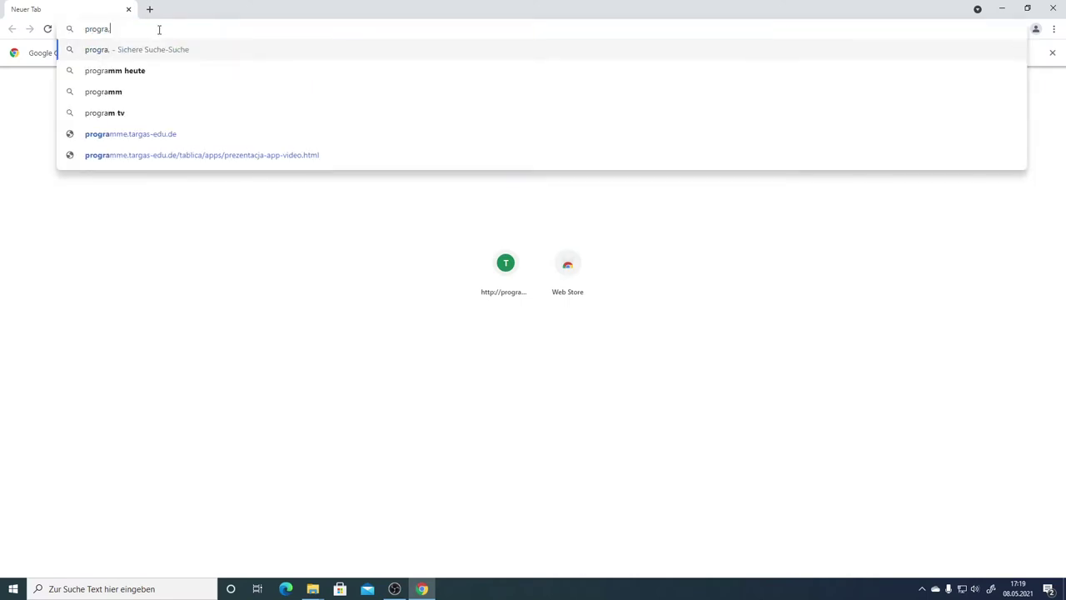
{"action": "type", "text": "me.t"}
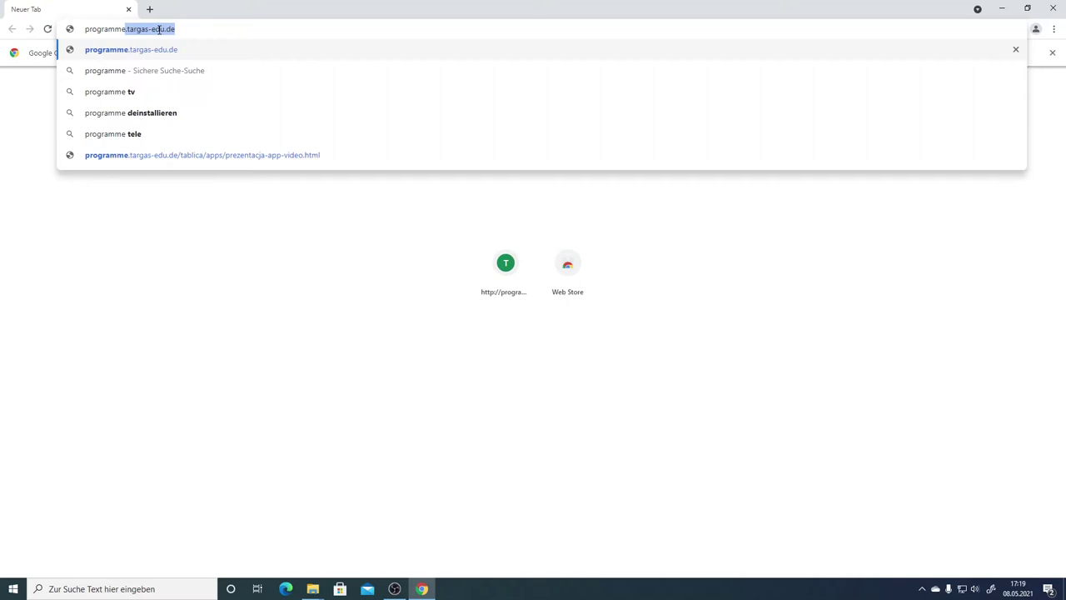
{"action": "type", "text": "argas"}
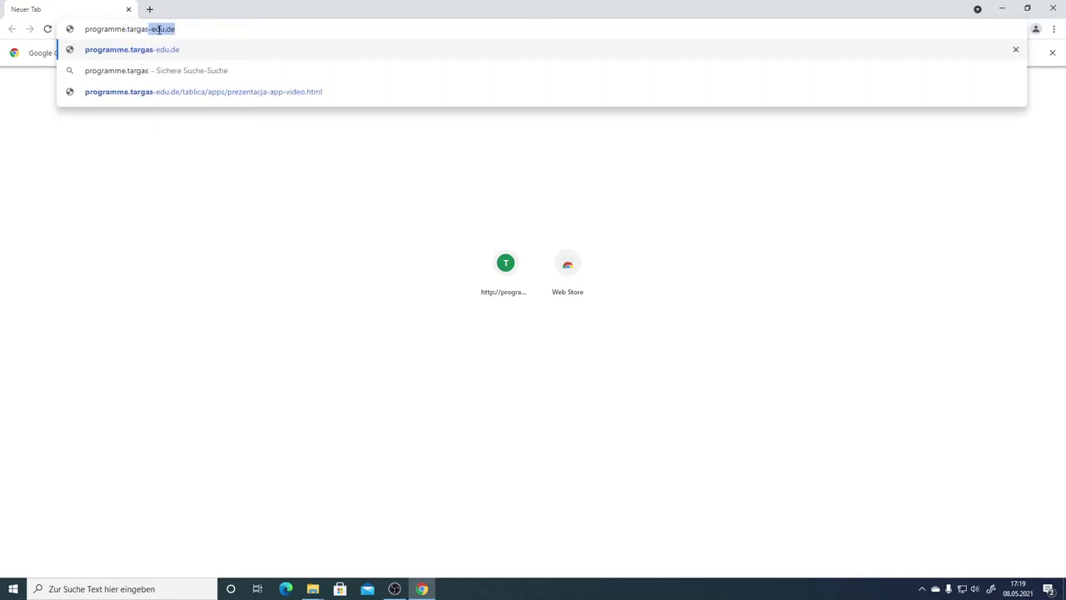
{"action": "type", "text": "-edu.de"}
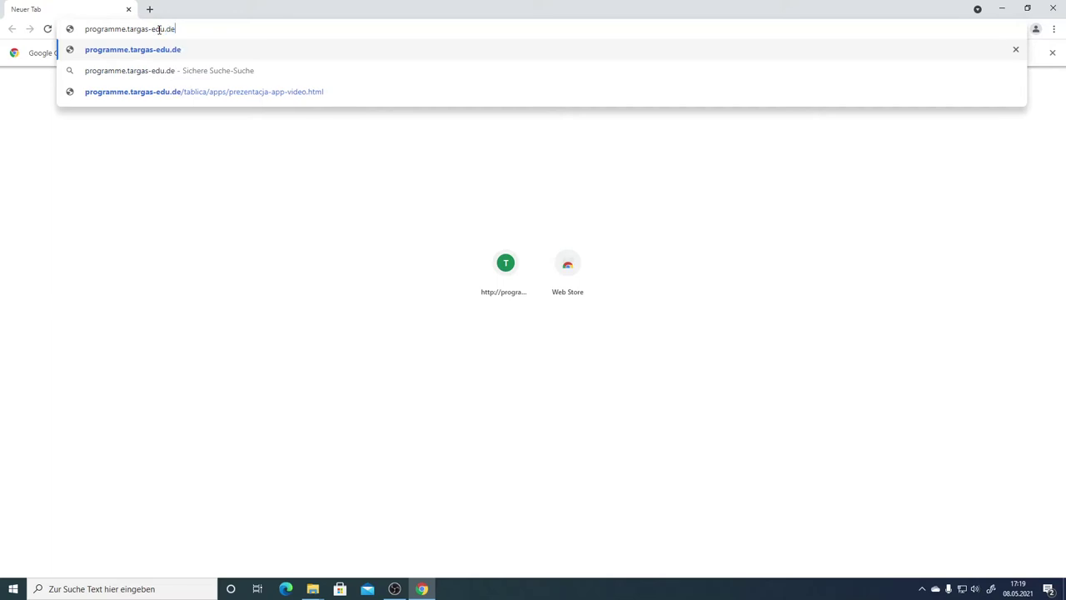
{"action": "key", "text": "Return"}
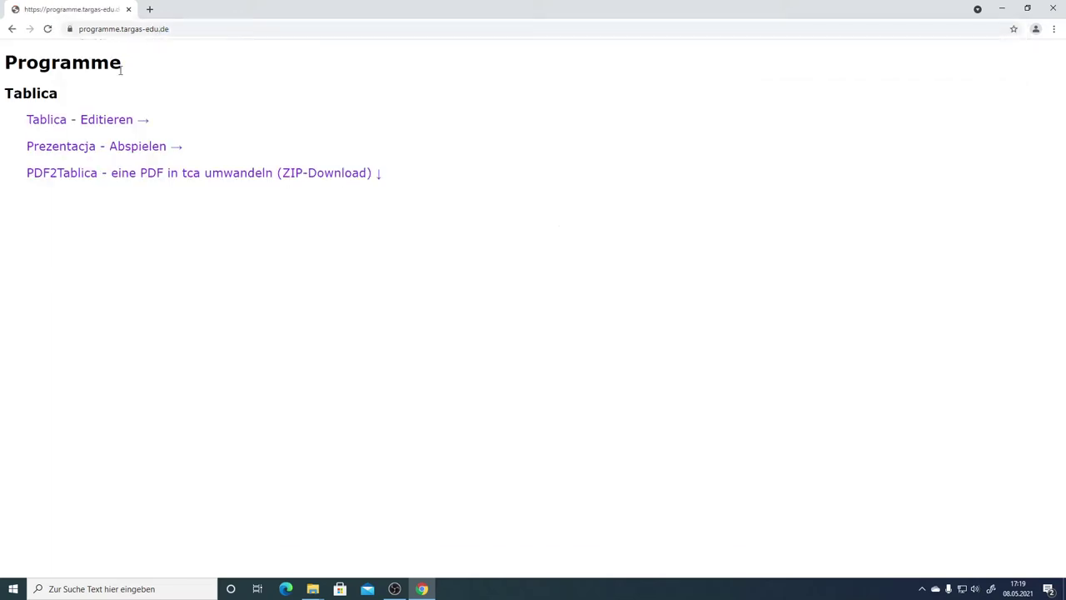
Open the "Tablica - Editieren" link in a new tab and switch to that tab
{"action": "right_click", "coordinate": [100, 123]}
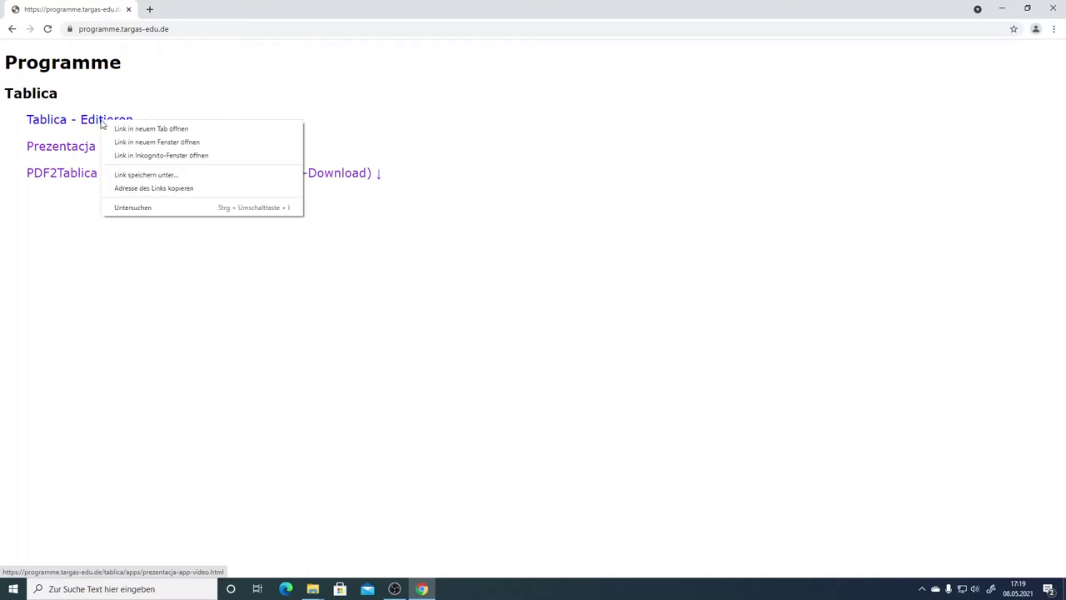
{"action": "left_click", "coordinate": [145, 130]}
{"action": "left_click", "coordinate": [178, 10]}
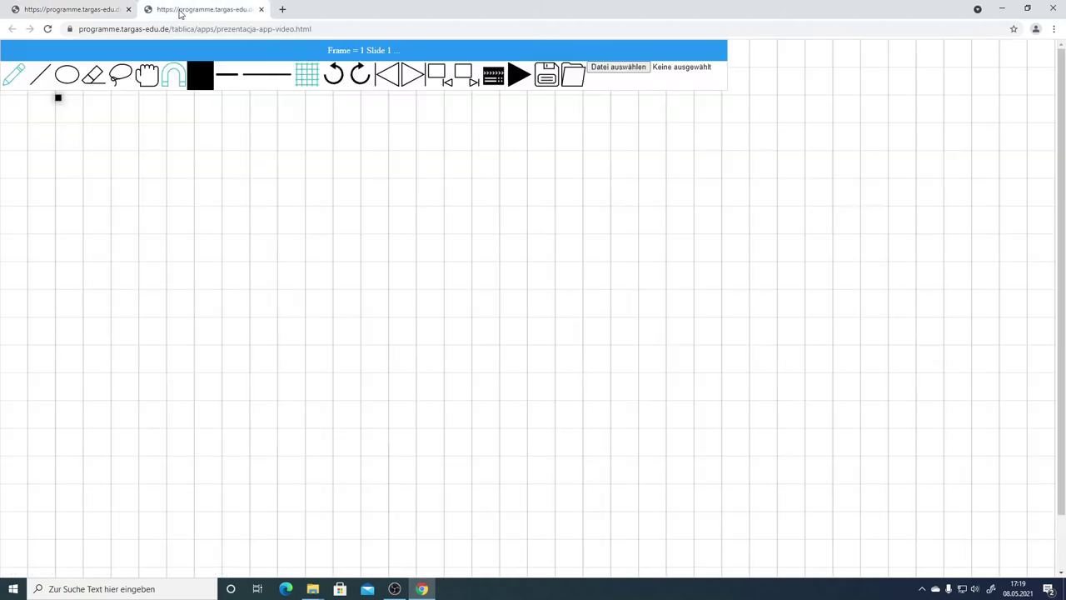
Sketch two freehand test strokes on the empty board and remove both with the eraser
{"action": "mouse_move", "coordinate": [200, 234]}
{"action": "left_mouse_down"}
{"action": "mouse_move", "coordinate": [392, 265]}
{"action": "mouse_move", "coordinate": [290, 268]}
{"action": "left_mouse_up"}
{"action": "left_click_drag", "start_coordinate": [281, 304], "coordinate": [486, 237]}
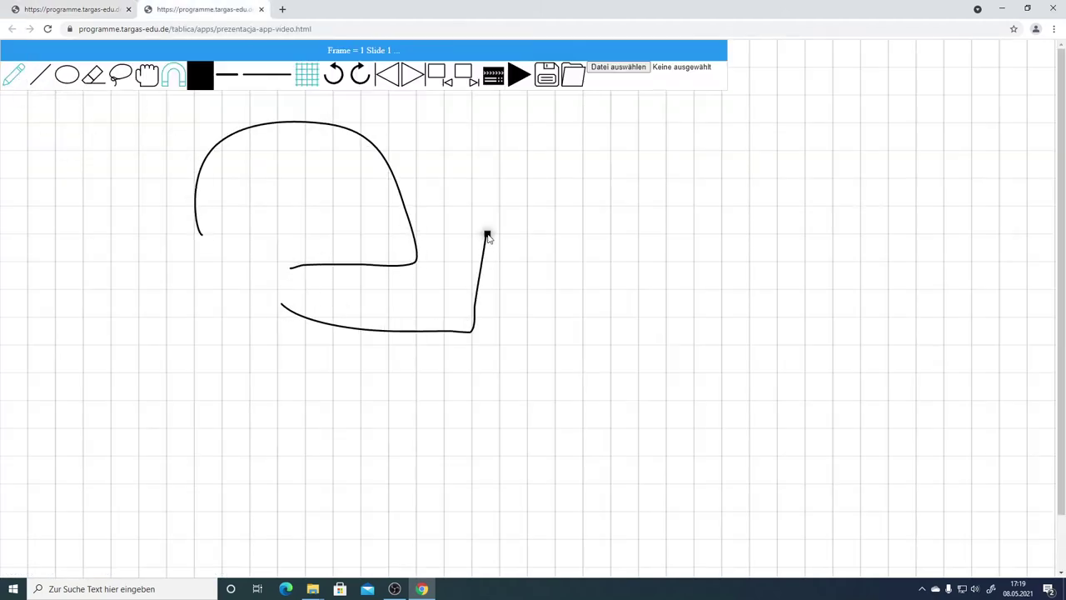
{"action": "left_click", "coordinate": [94, 74]}
{"action": "left_click", "coordinate": [292, 134]}
{"action": "left_click", "coordinate": [468, 325]}
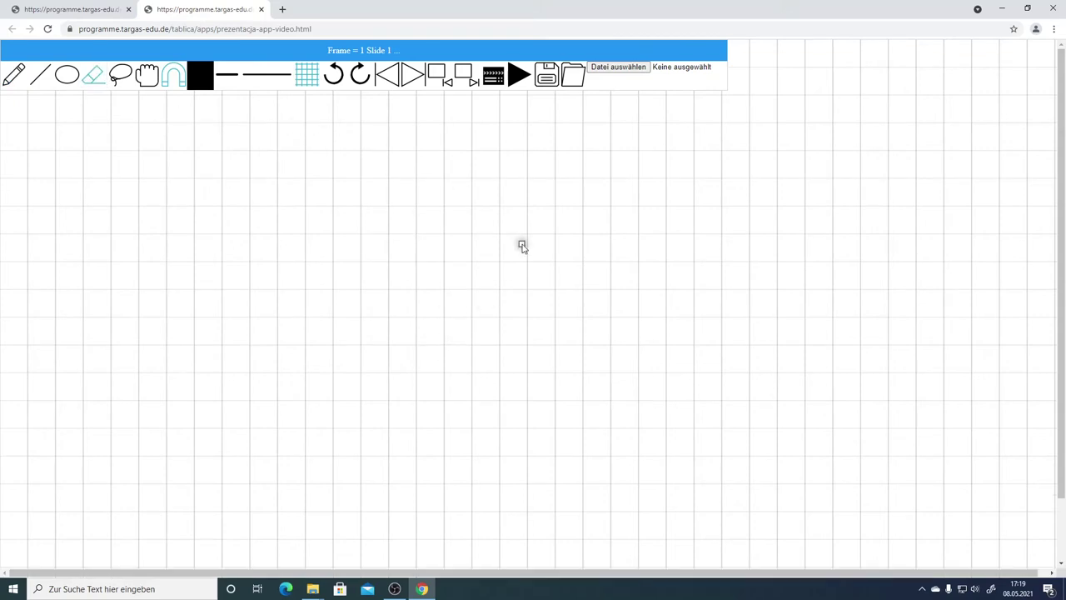
Choose Test.html from the Dokumente folder and load it onto the board
{"action": "left_click", "coordinate": [632, 74]}
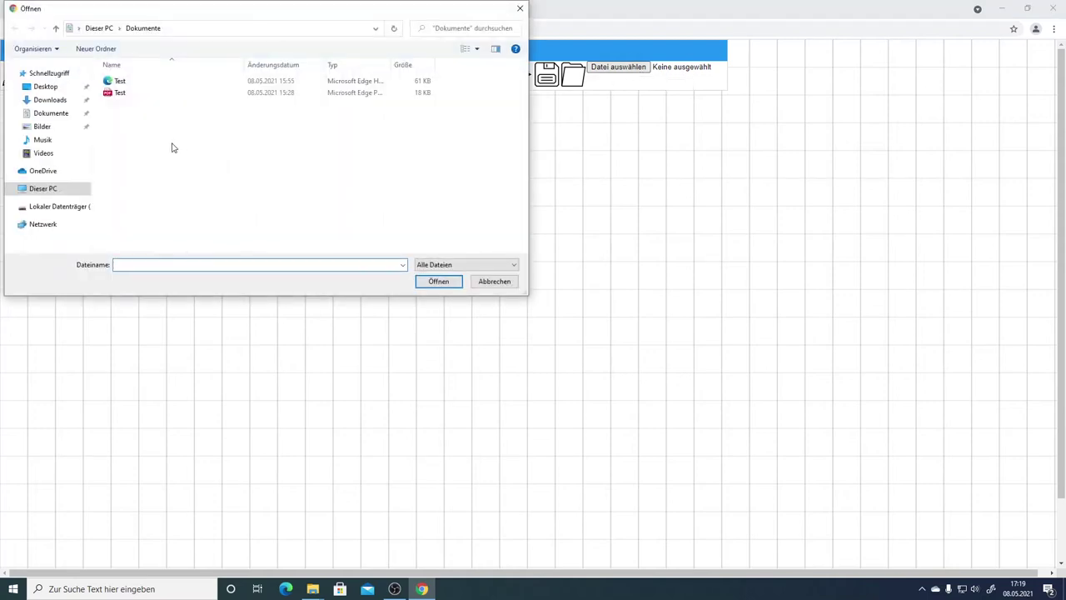
{"action": "left_click", "coordinate": [128, 82]}
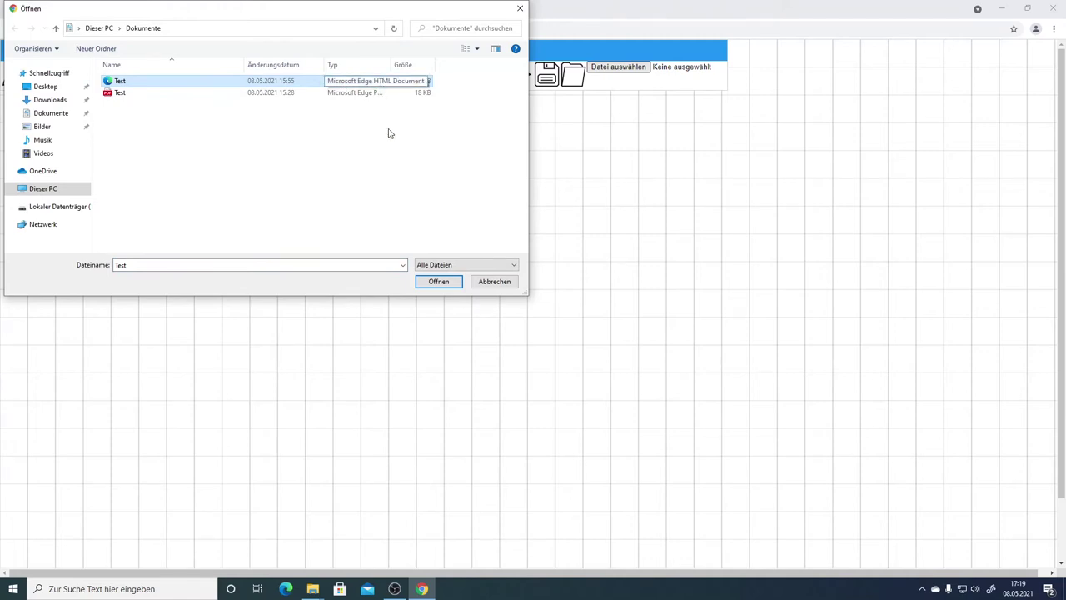
{"action": "left_click", "coordinate": [439, 281]}
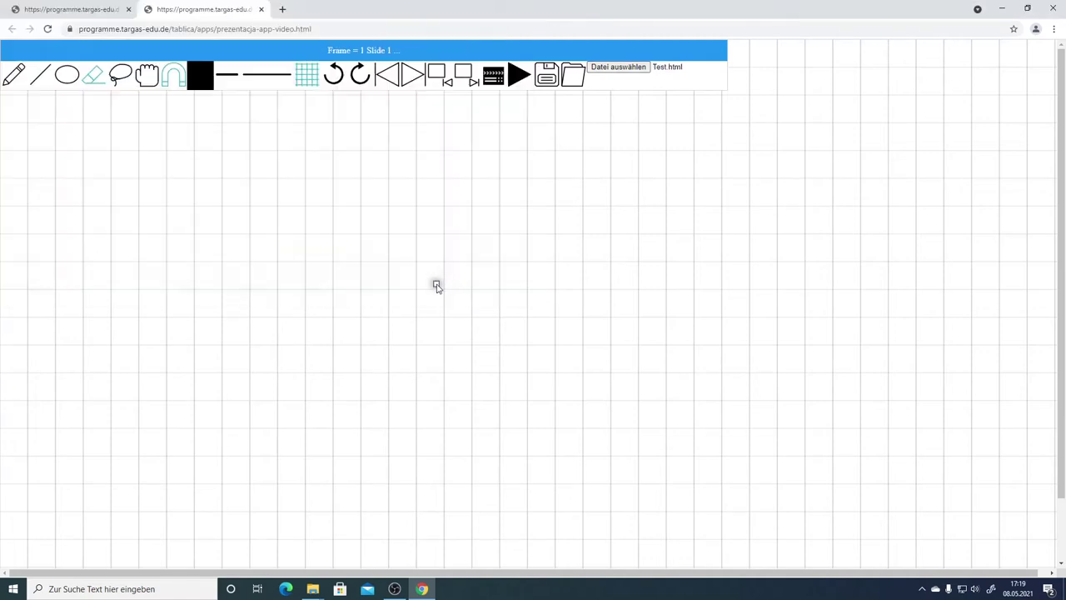
{"action": "left_click", "coordinate": [574, 76]}
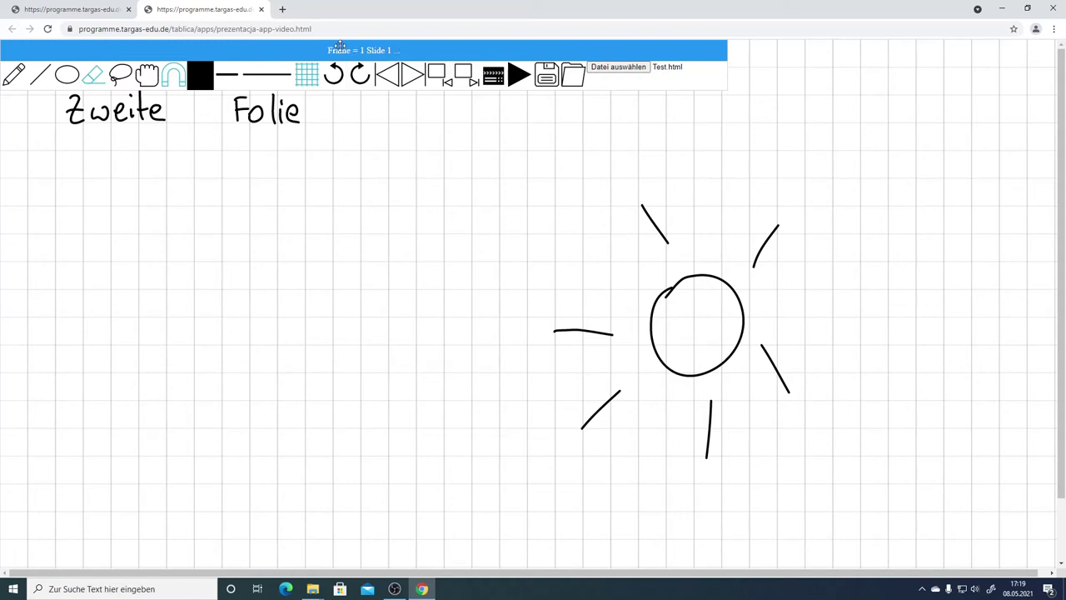
Flip between the "Erste Folie" and "Zweite Folie" frames, ending on the first frame
{"action": "left_click", "coordinate": [386, 78]}
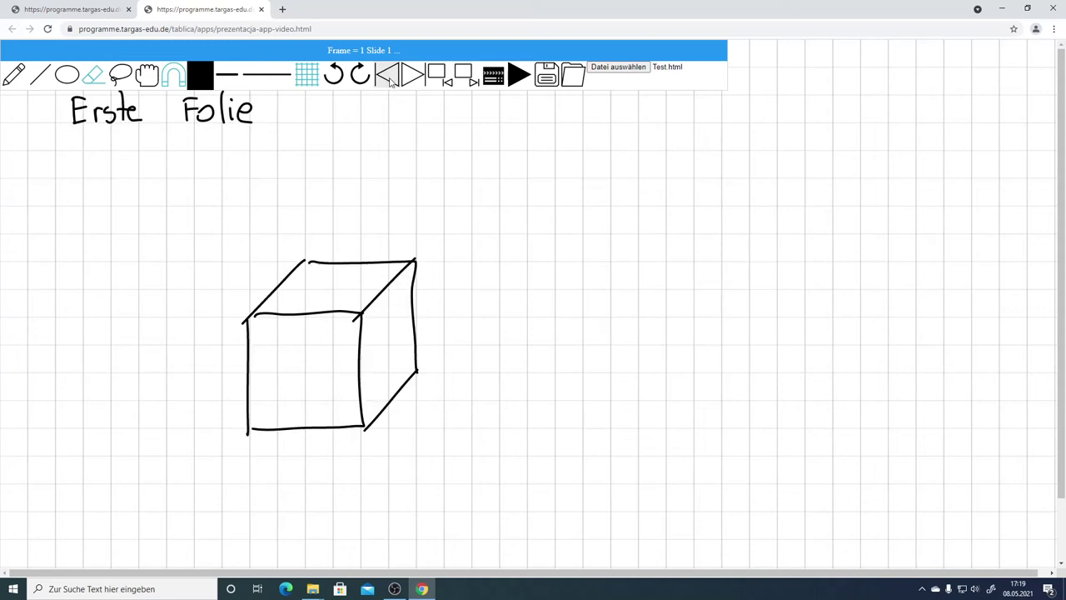
{"action": "left_click", "coordinate": [414, 78]}
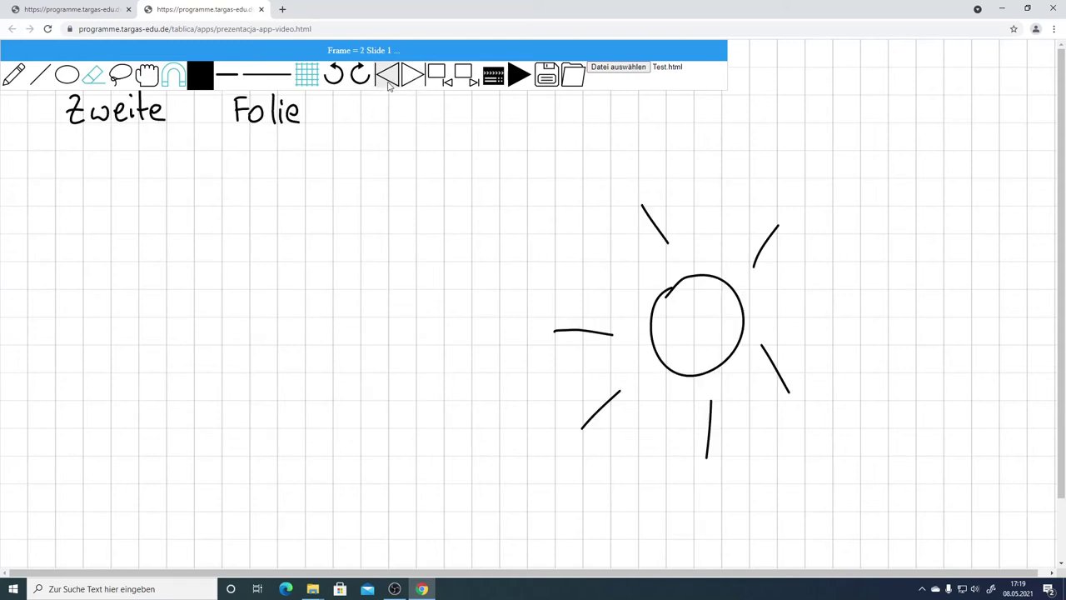
{"action": "left_click", "coordinate": [388, 78]}
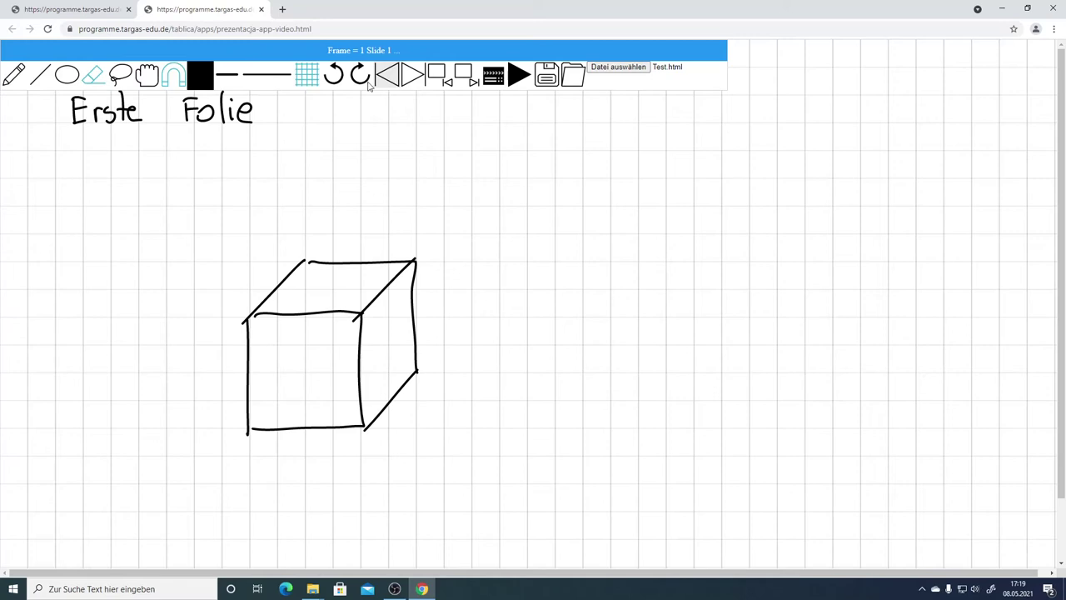
Shift the toolbar clear of the "Erste Folie" heading, then lasso the cube drawing and enlarge it
{"action": "left_click_drag", "start_coordinate": [307, 57], "coordinate": [634, 82]}
{"action": "mouse_move", "coordinate": [364, 207]}
{"action": "left_mouse_down"}
{"action": "mouse_move", "coordinate": [190, 304]}
{"action": "mouse_move", "coordinate": [519, 366]}
{"action": "mouse_move", "coordinate": [358, 204]}
{"action": "left_mouse_up"}
{"action": "left_click_drag", "start_coordinate": [305, 311], "coordinate": [384, 265]}
{"action": "left_click_drag", "start_coordinate": [509, 289], "coordinate": [651, 289]}
{"action": "left_click_drag", "start_coordinate": [497, 399], "coordinate": [484, 505]}
Colour the selected cube red and give its lines a dashed style
{"action": "left_click", "coordinate": [527, 100]}
{"action": "left_click", "coordinate": [586, 132]}
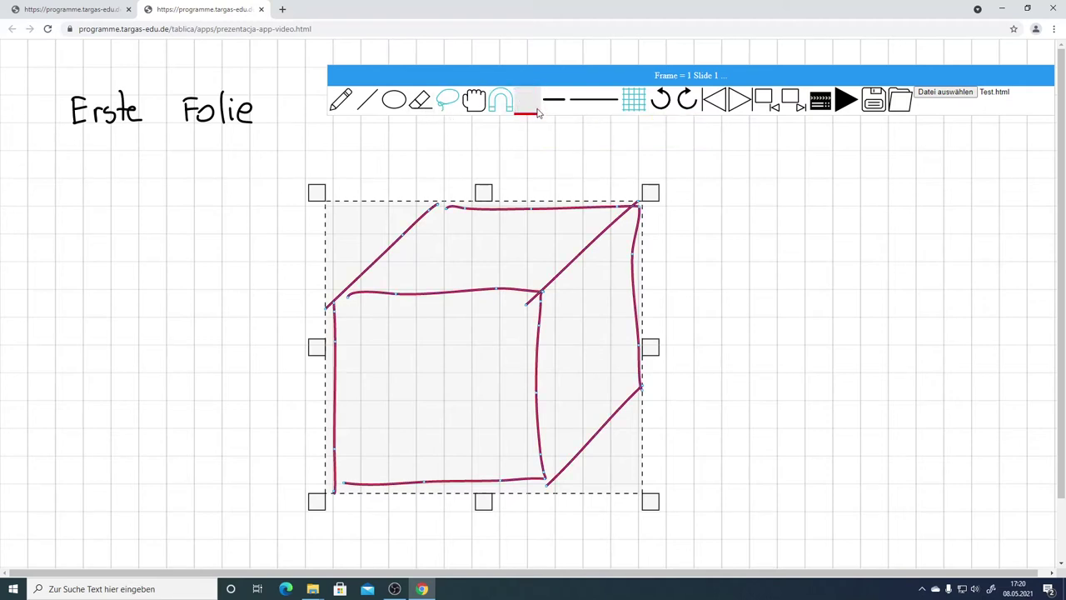
{"action": "left_click", "coordinate": [598, 101]}
{"action": "left_click", "coordinate": [605, 155]}
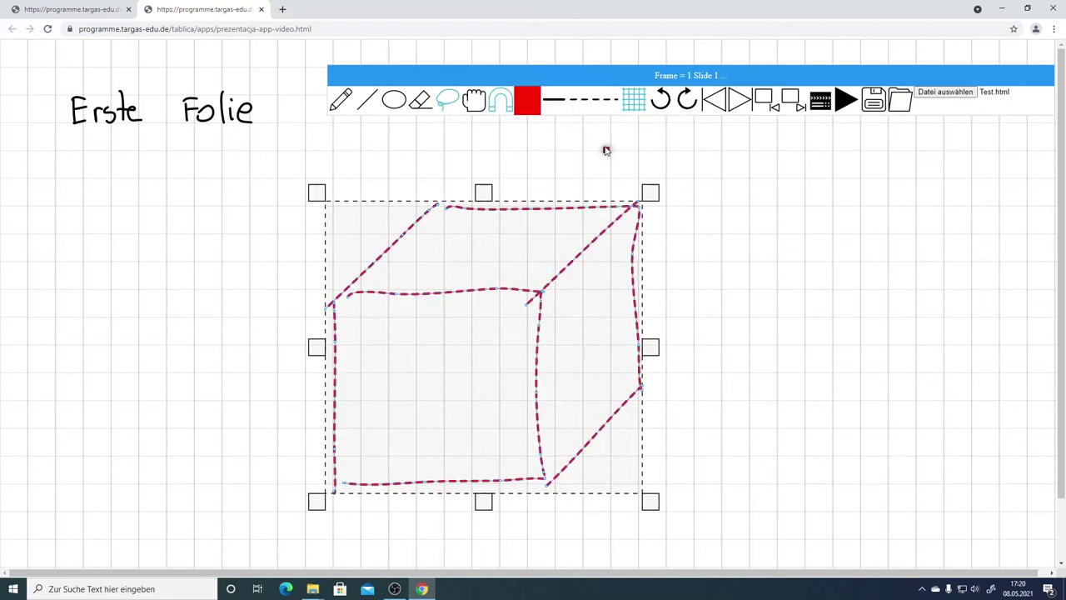
Give the selected cube's dashed lines the second-thickest line width and deselect the cube
{"action": "left_click", "coordinate": [561, 103]}
{"action": "left_click", "coordinate": [569, 196]}
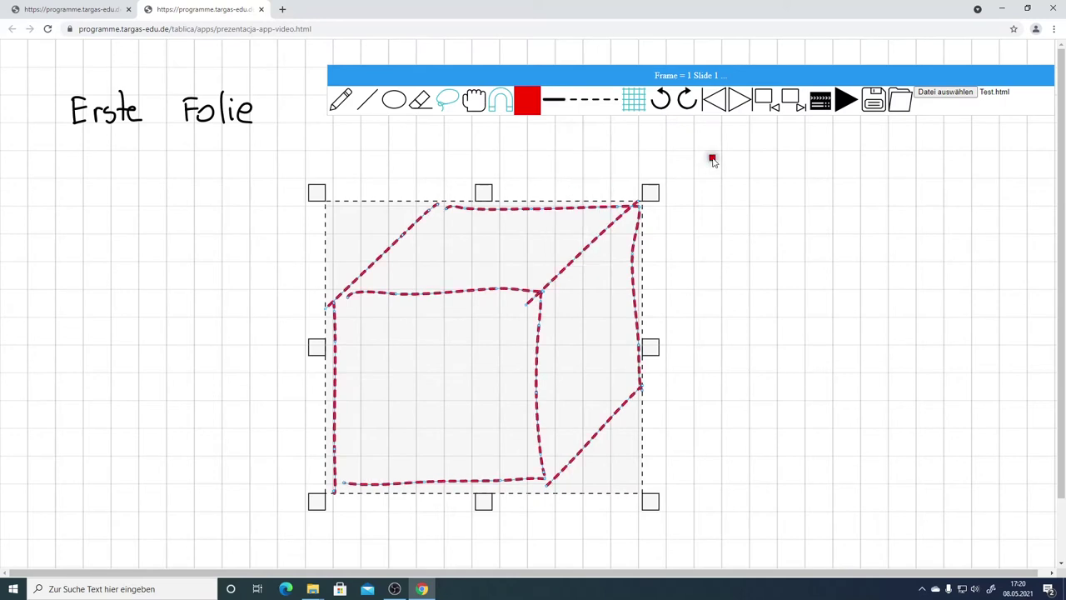
{"action": "left_click", "coordinate": [566, 99]}
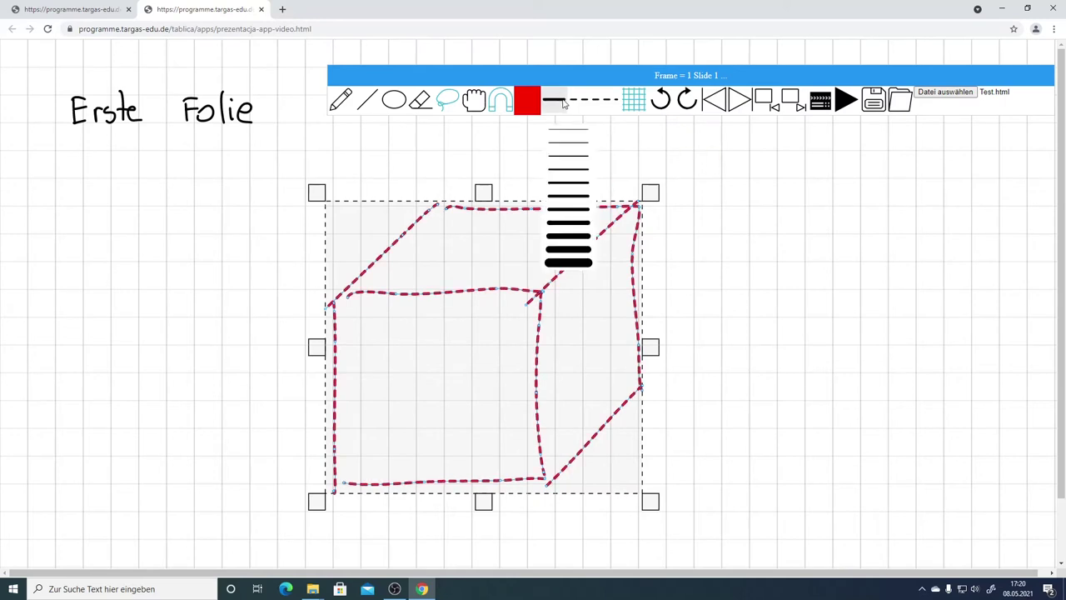
{"action": "left_click", "coordinate": [590, 252]}
{"action": "left_click", "coordinate": [759, 205]}
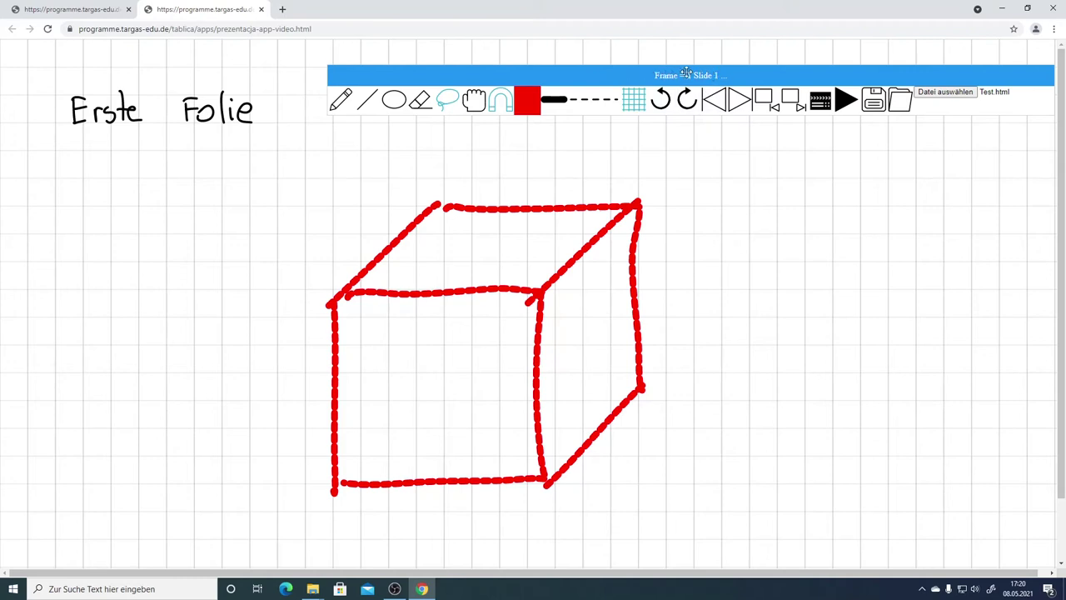
Shift the toolbar clear of the cube, then lasso the whole cube and place it on its own second slide
{"action": "left_click_drag", "start_coordinate": [702, 76], "coordinate": [654, 56]}
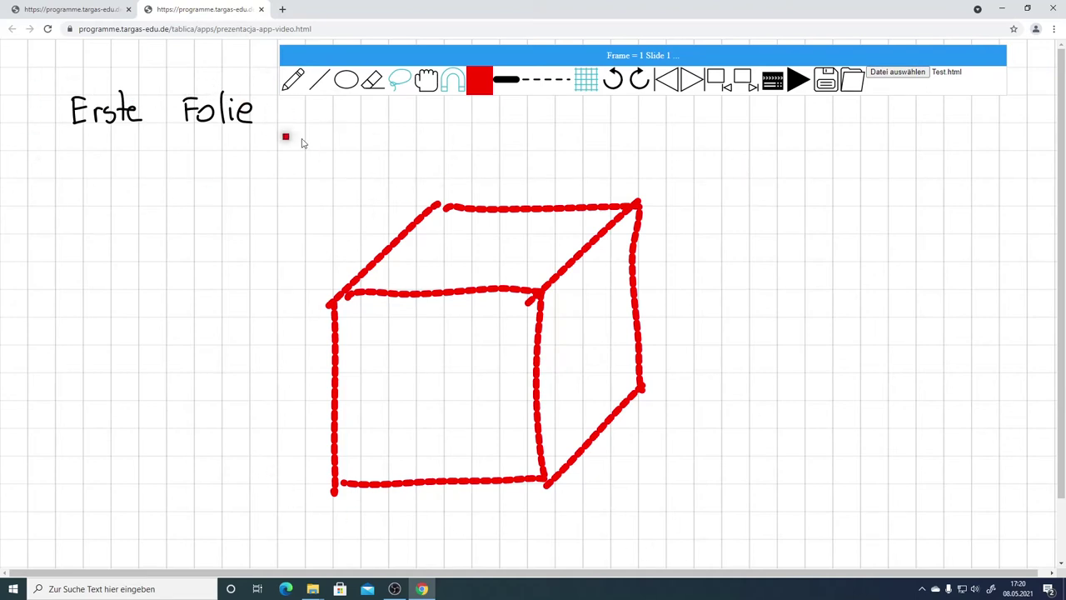
{"action": "left_click", "coordinate": [400, 86]}
{"action": "mouse_move", "coordinate": [429, 115]}
{"action": "left_mouse_down"}
{"action": "mouse_move", "coordinate": [255, 502]}
{"action": "mouse_move", "coordinate": [683, 519]}
{"action": "mouse_move", "coordinate": [710, 219]}
{"action": "mouse_move", "coordinate": [695, 172]}
{"action": "left_mouse_up"}
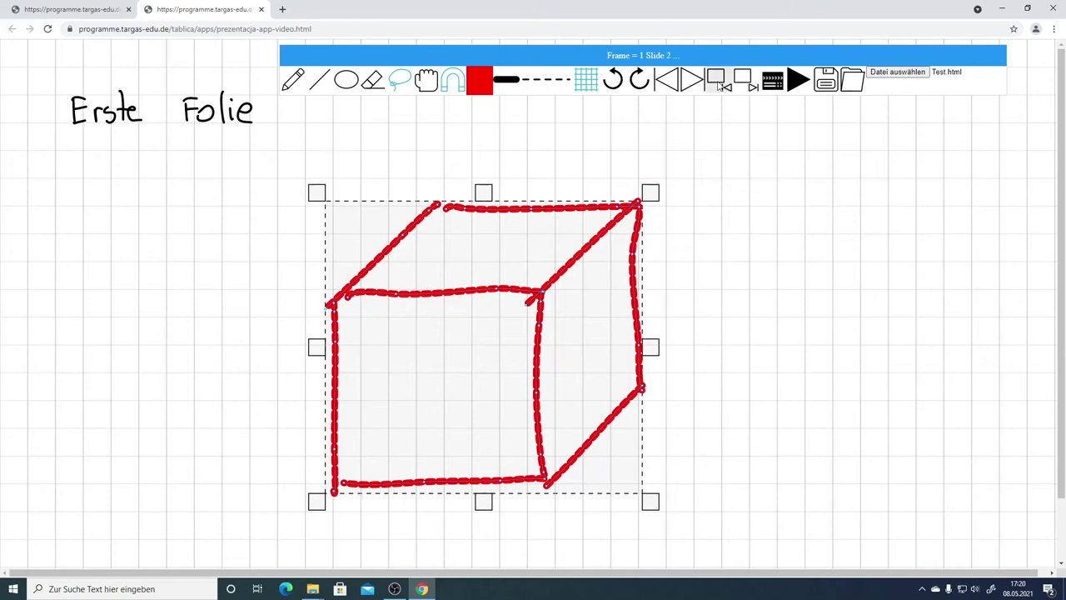
Step back and forth between slides 1 and 2 of the first frame, then play the slide animation
{"action": "left_click", "coordinate": [720, 84]}
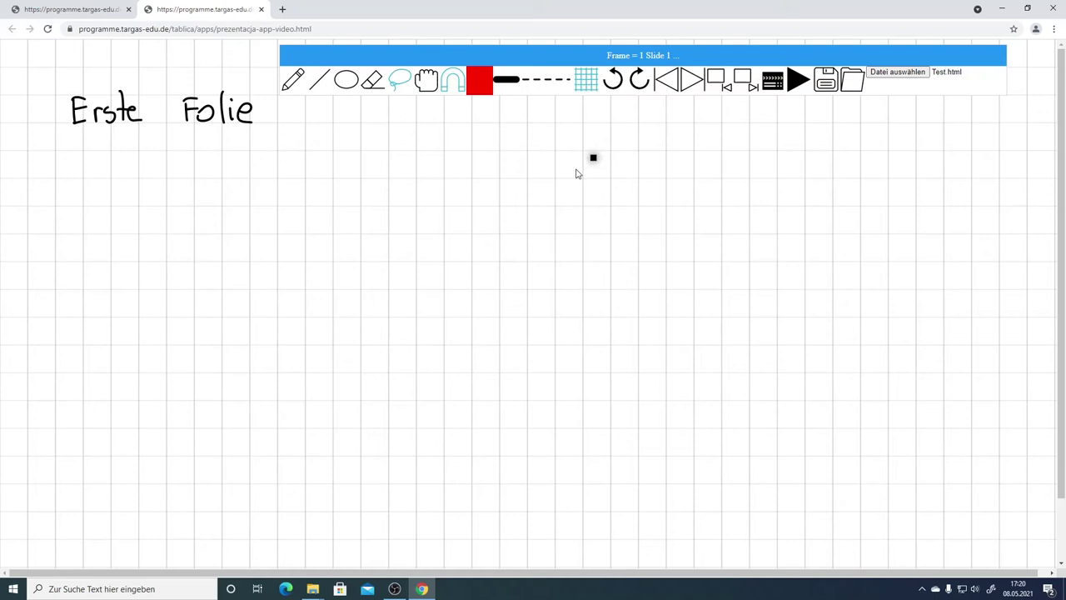
{"action": "left_click", "coordinate": [750, 87]}
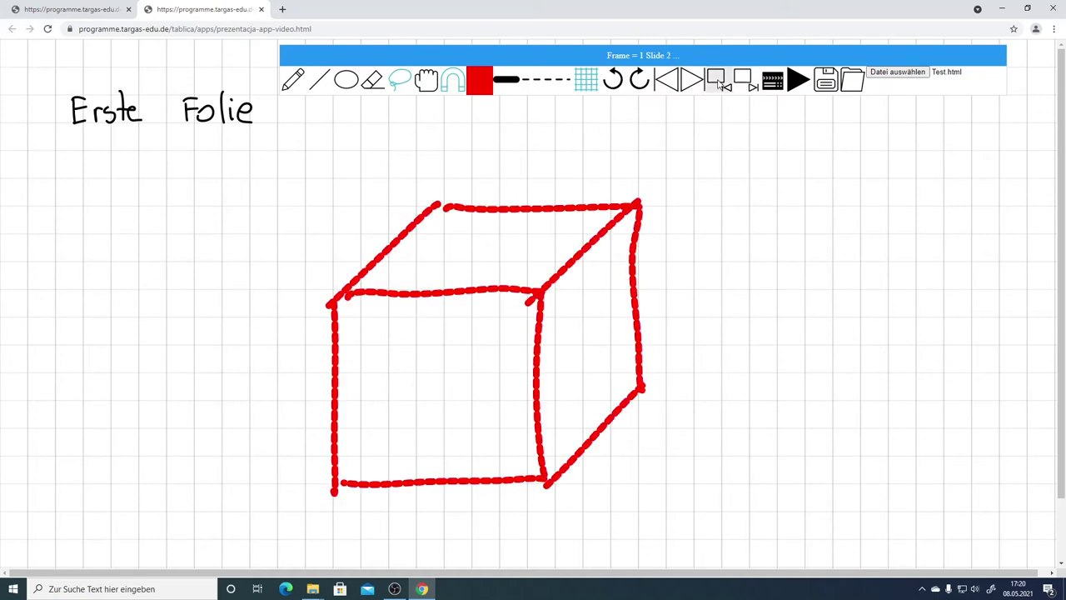
{"action": "left_click", "coordinate": [720, 85]}
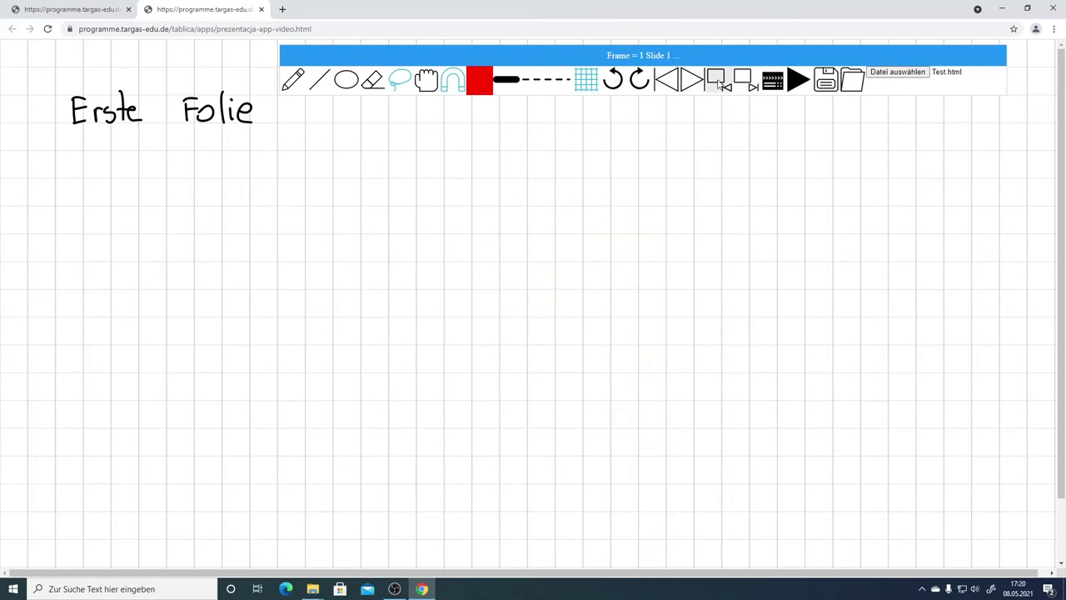
{"action": "left_click", "coordinate": [774, 83]}
{"action": "left_click", "coordinate": [798, 83]}
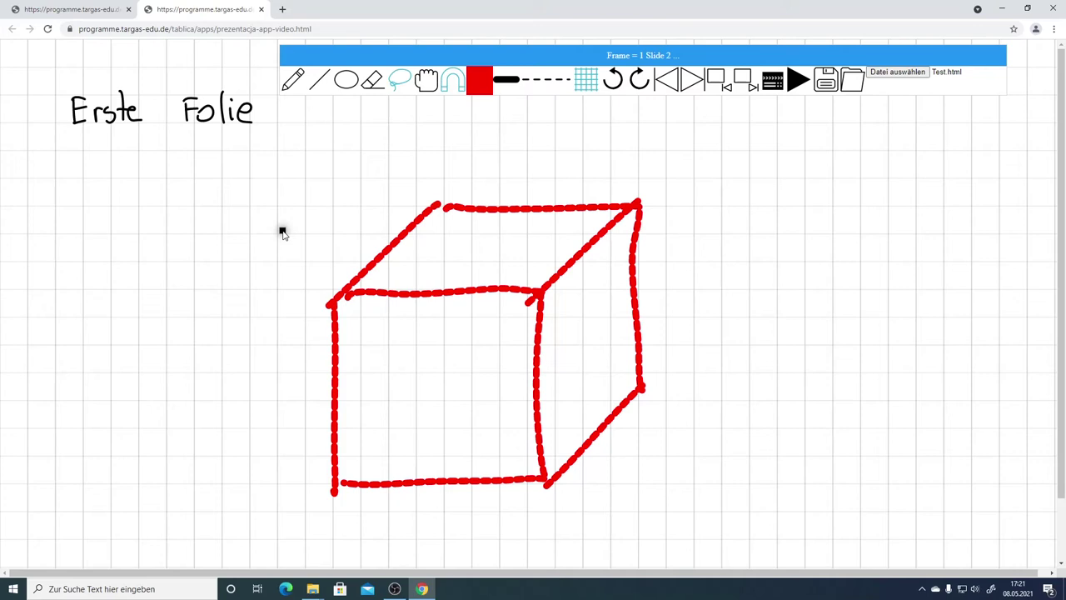
Save the edited board as an HTML file and open the Prezentacja player from the Programme page in a new tab
{"action": "left_click", "coordinate": [833, 83]}
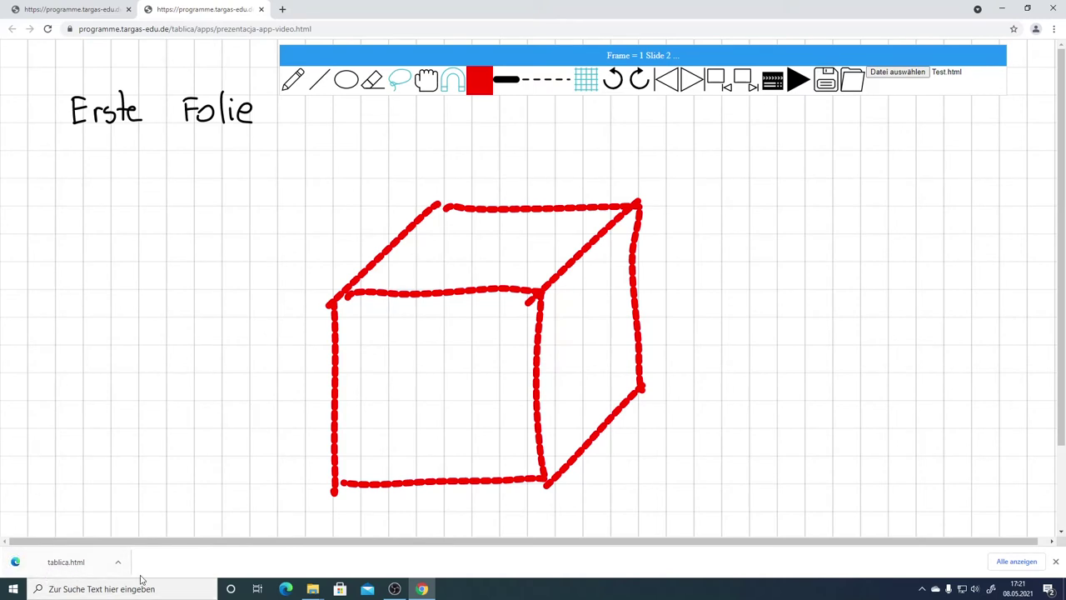
{"action": "left_click", "coordinate": [92, 13]}
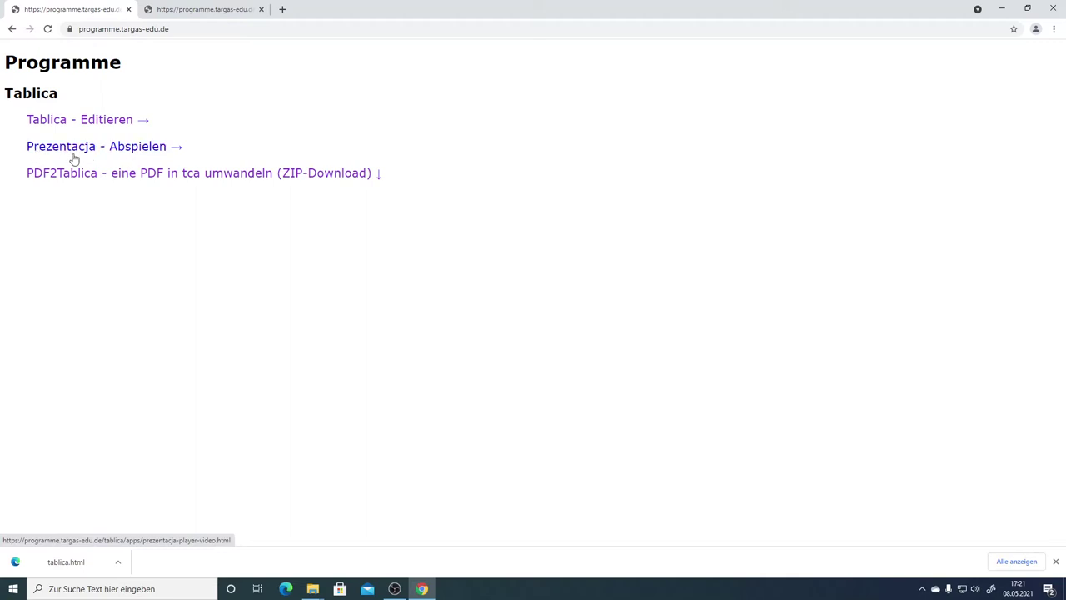
{"action": "right_click", "coordinate": [102, 150]}
{"action": "left_click", "coordinate": [133, 161]}
{"action": "left_click", "coordinate": [328, 11]}
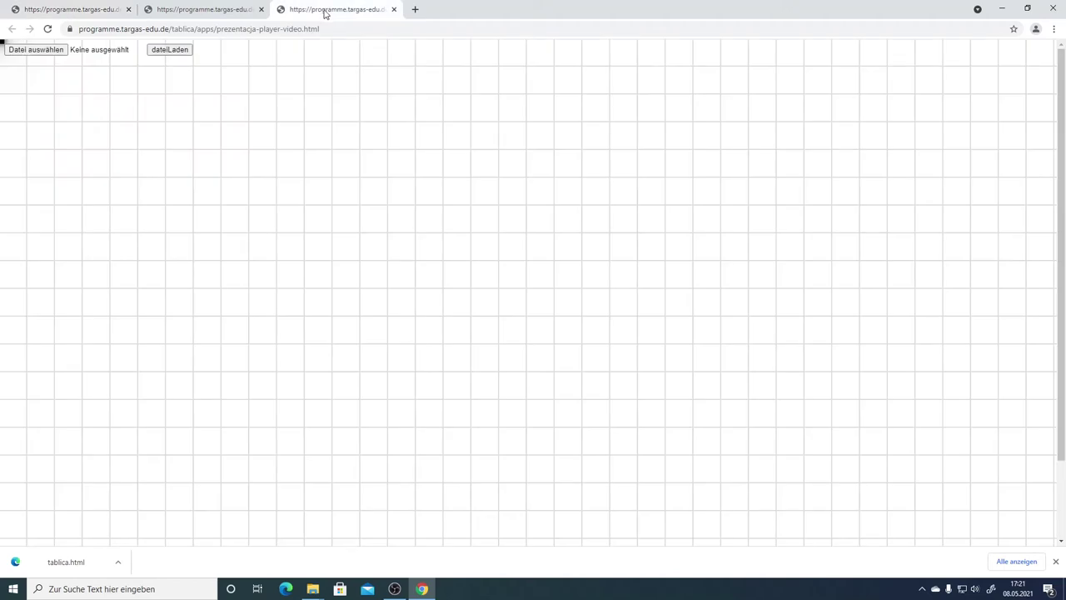
Choose tablica.html from the Downloads folder and load it into the Prezentacja player
{"action": "left_click", "coordinate": [46, 50]}
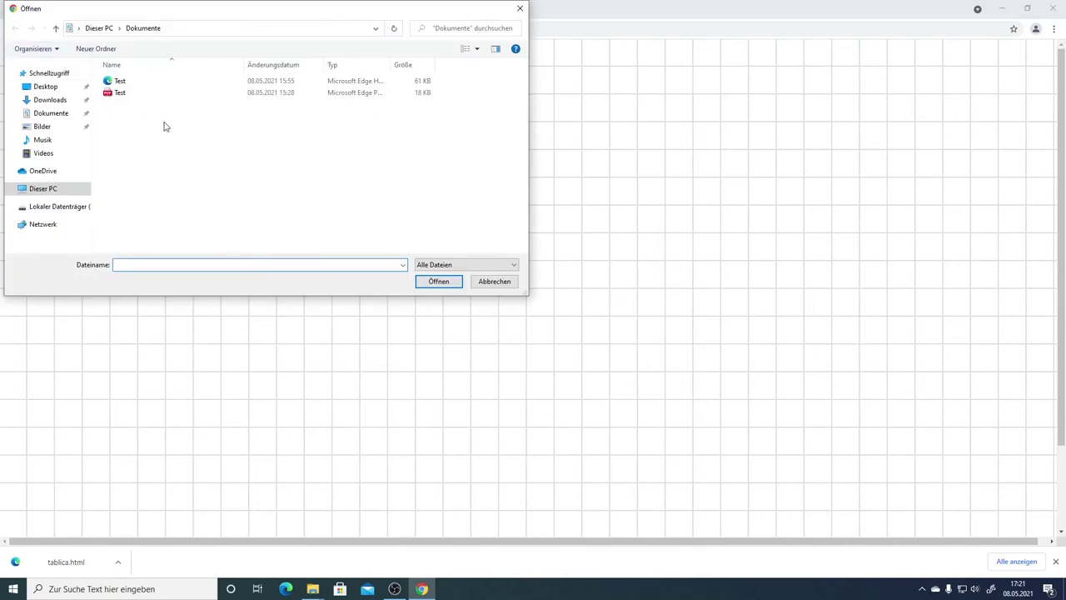
{"action": "left_click", "coordinate": [58, 101]}
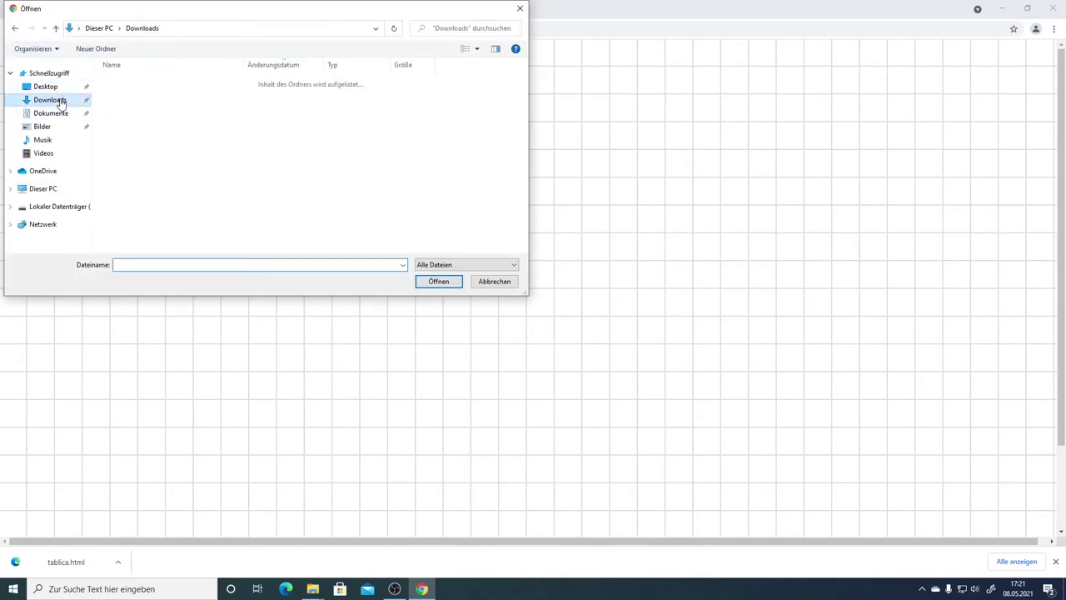
{"action": "left_click", "coordinate": [127, 98]}
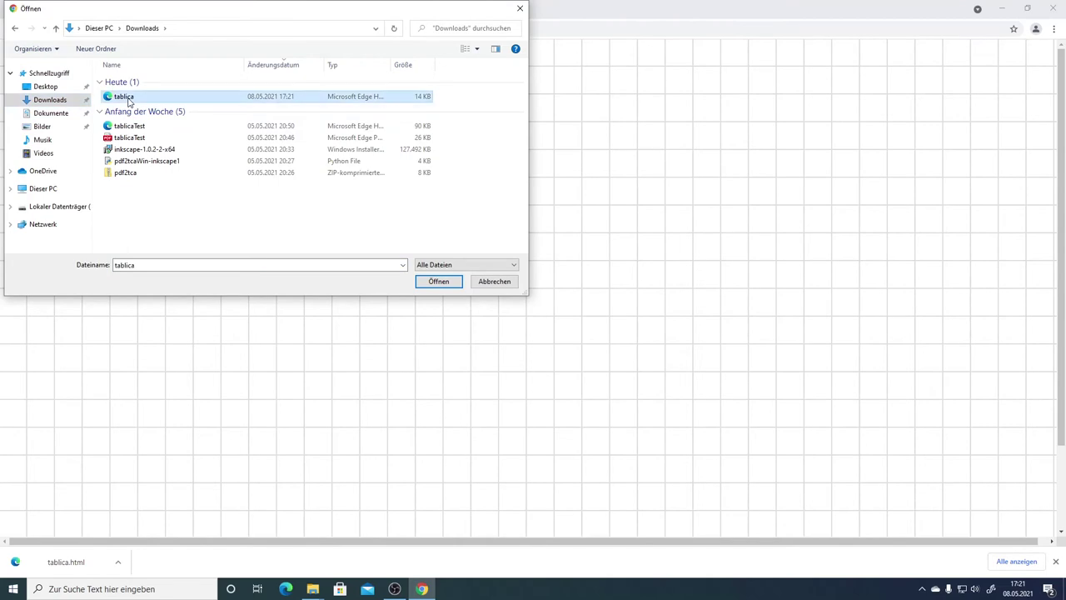
{"action": "left_click", "coordinate": [436, 281]}
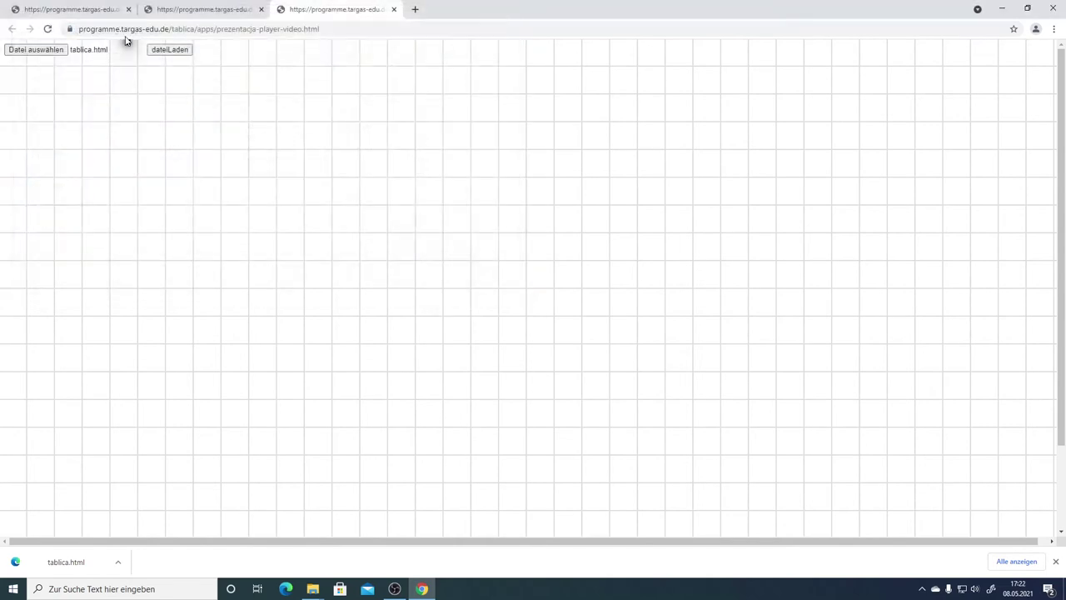
{"action": "left_click", "coordinate": [171, 52]}
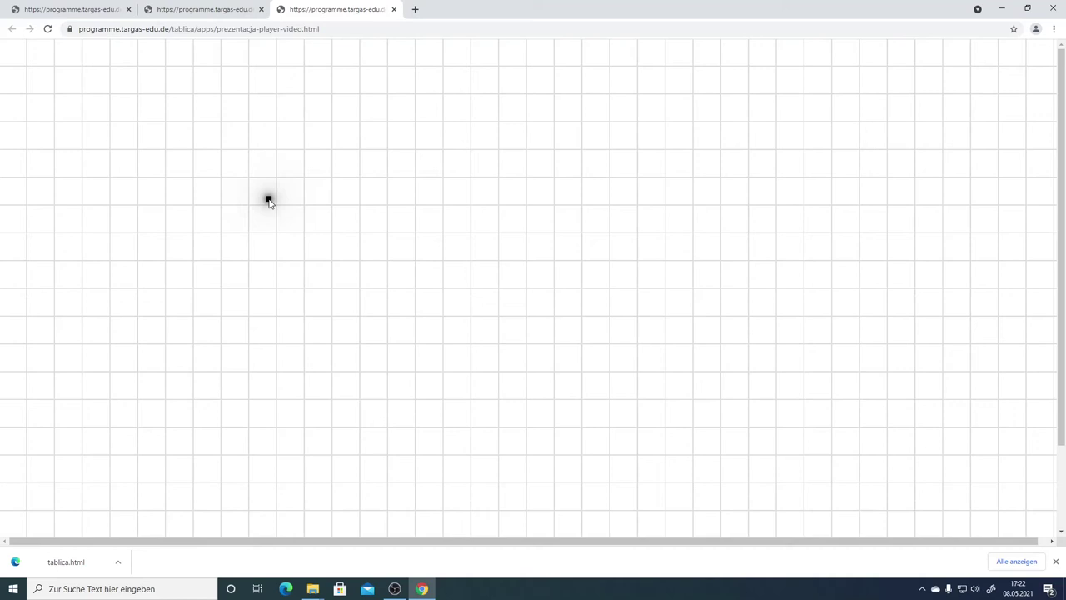
Watch the handwritten frames play back, hide the downloads bar and switch the player to full screen
{"action": "left_click_drag", "start_coordinate": [70, 96], "coordinate": [250, 116]}
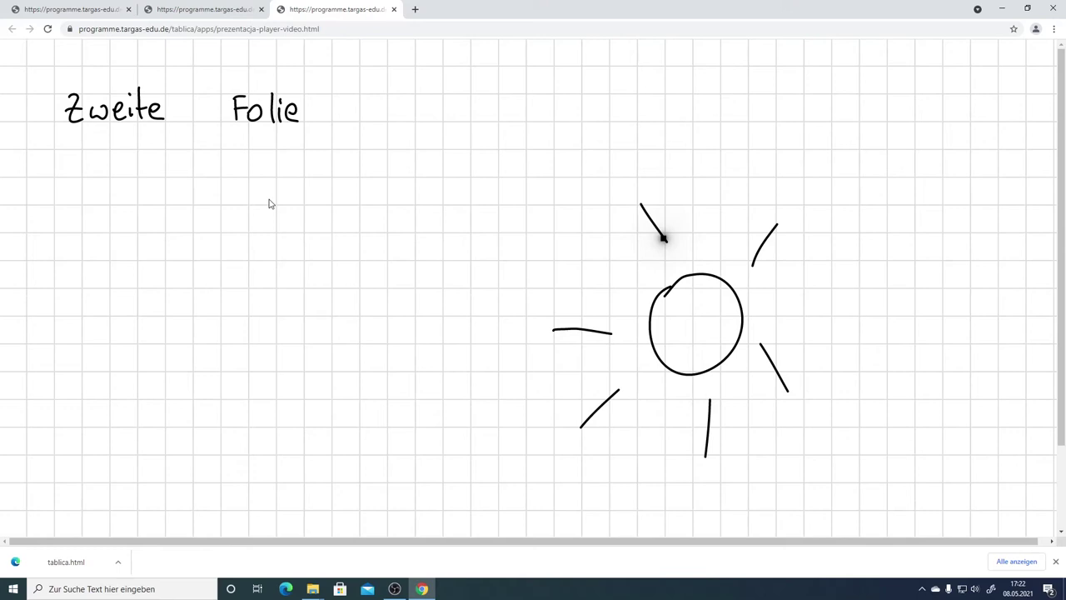
{"action": "left_click", "coordinate": [1055, 563]}
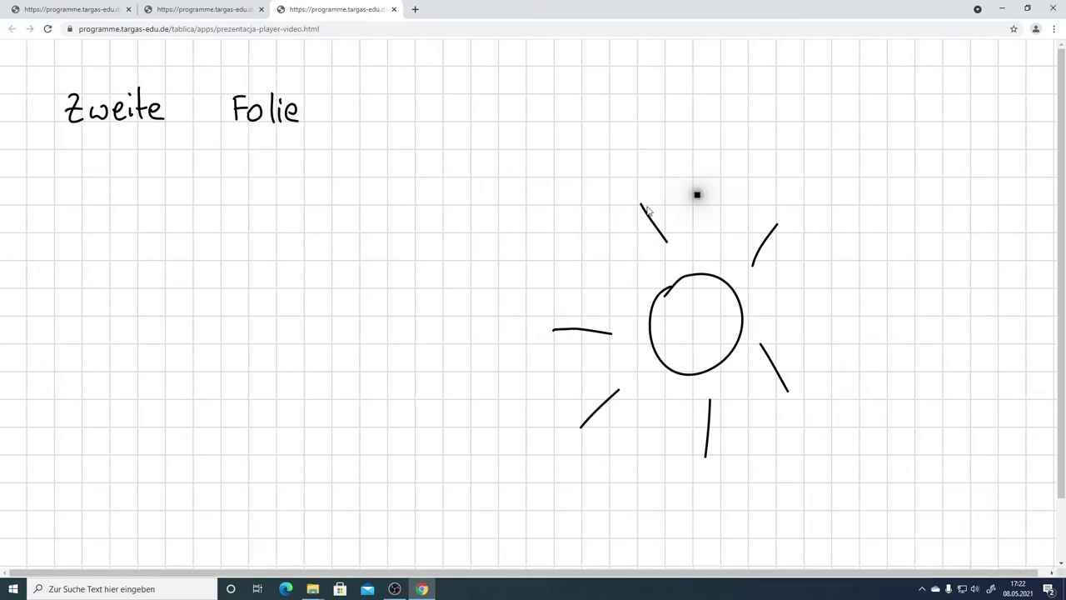
{"action": "key", "text": "F11"}
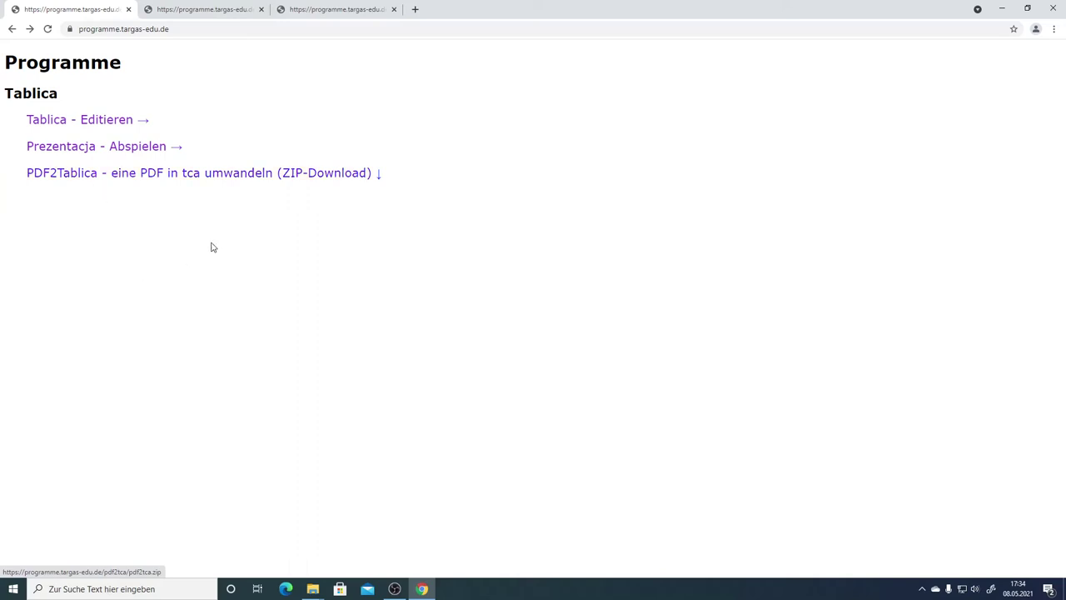
Download the PDF2Tablica ZIP from the Programme page and open the pdf2tca archive
{"action": "left_click", "coordinate": [230, 175]}
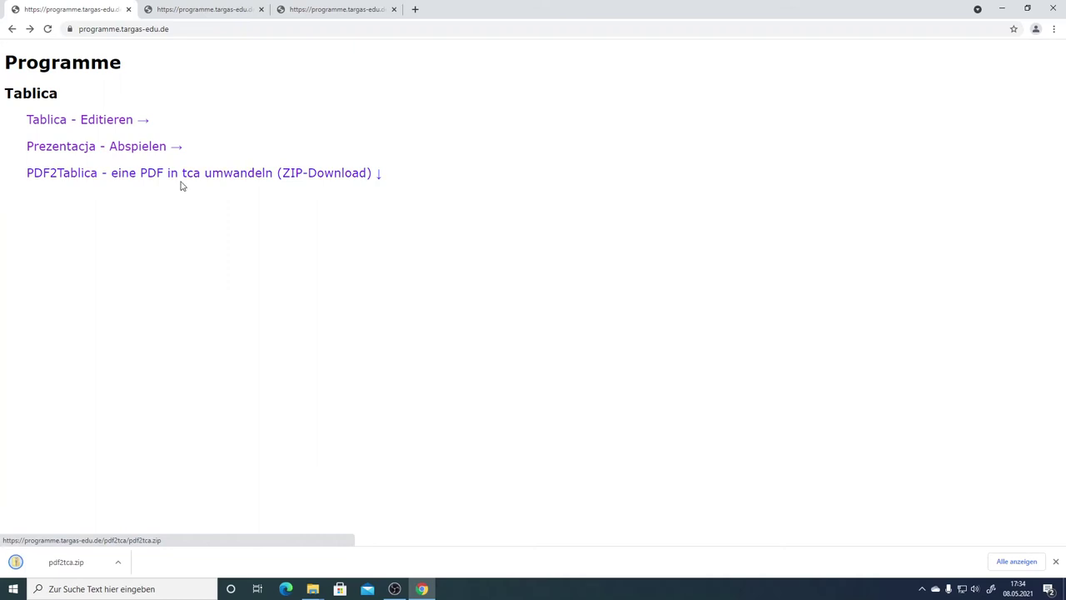
{"action": "left_click", "coordinate": [73, 563]}
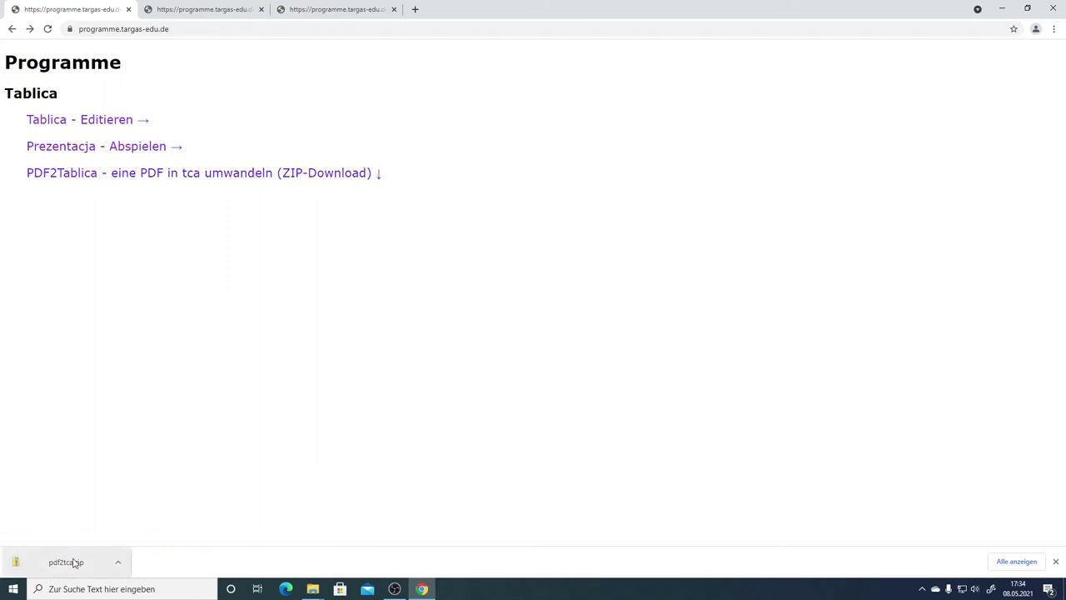
{"action": "left_click_drag", "start_coordinate": [516, 184], "coordinate": [451, 143]}
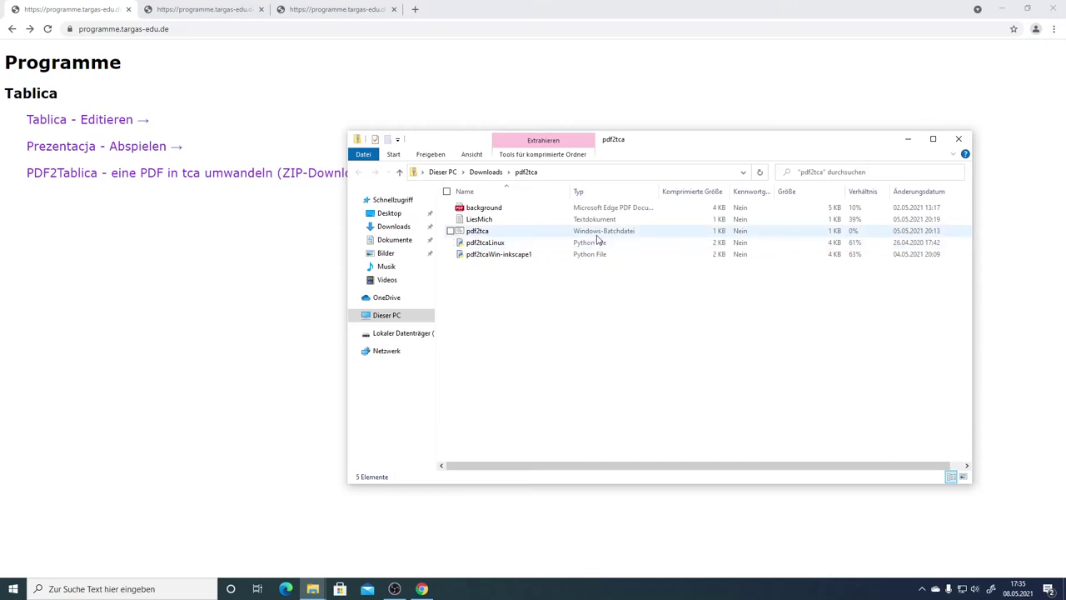
Open the LiesMich instructions and highlight the shell:sendto destination, then return to the archive window
{"action": "double_click", "coordinate": [494, 221]}
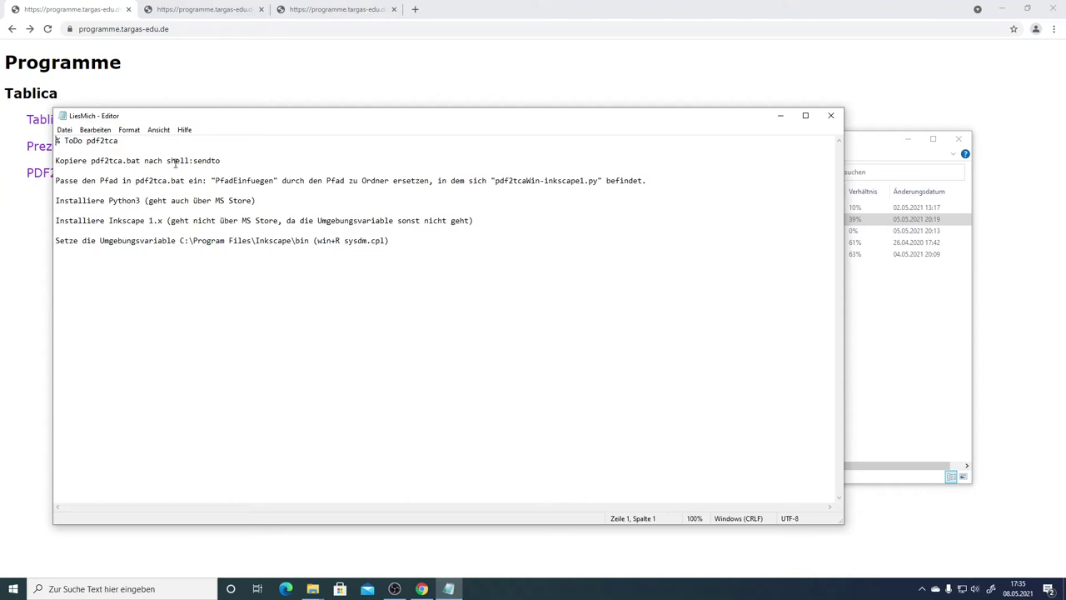
{"action": "left_click_drag", "start_coordinate": [167, 161], "coordinate": [222, 161]}
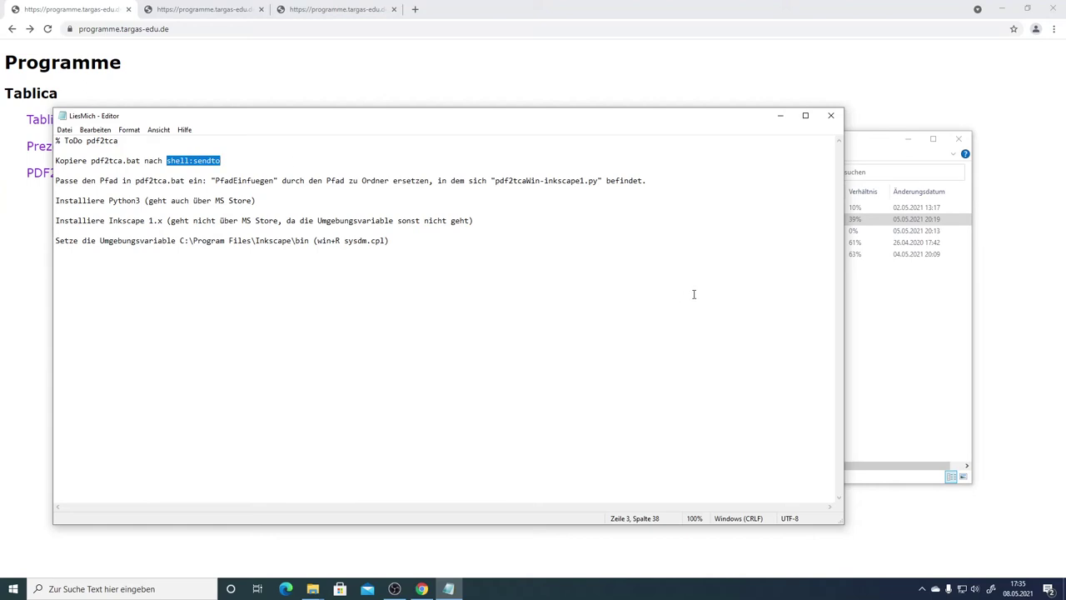
{"action": "left_click", "coordinate": [912, 325]}
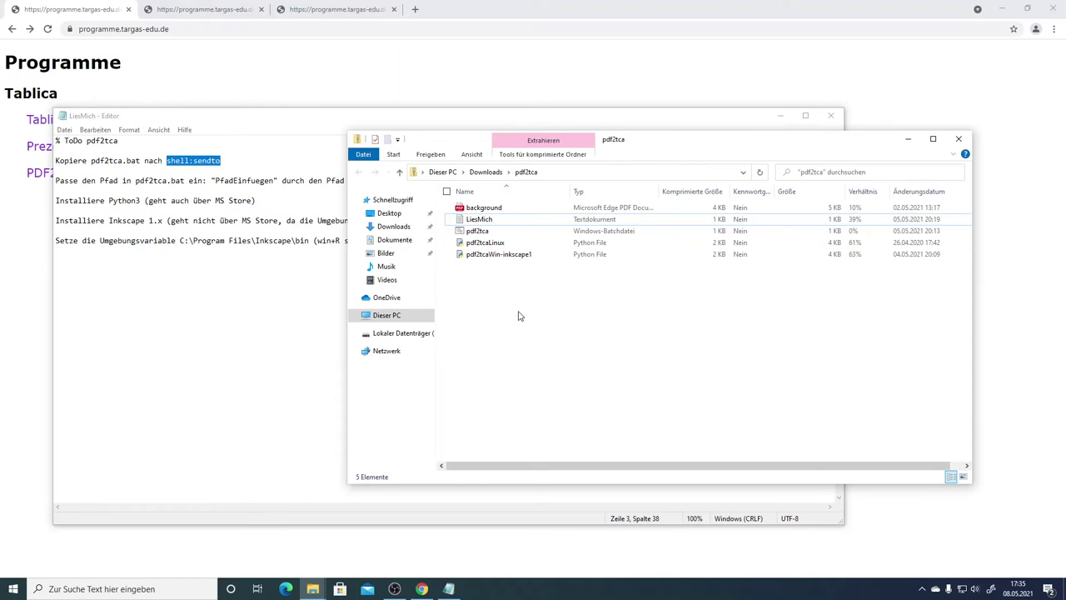
Copy the pdf2tca Windows batch file from the archive
{"action": "left_click", "coordinate": [482, 233]}
{"action": "right_click", "coordinate": [481, 233]}
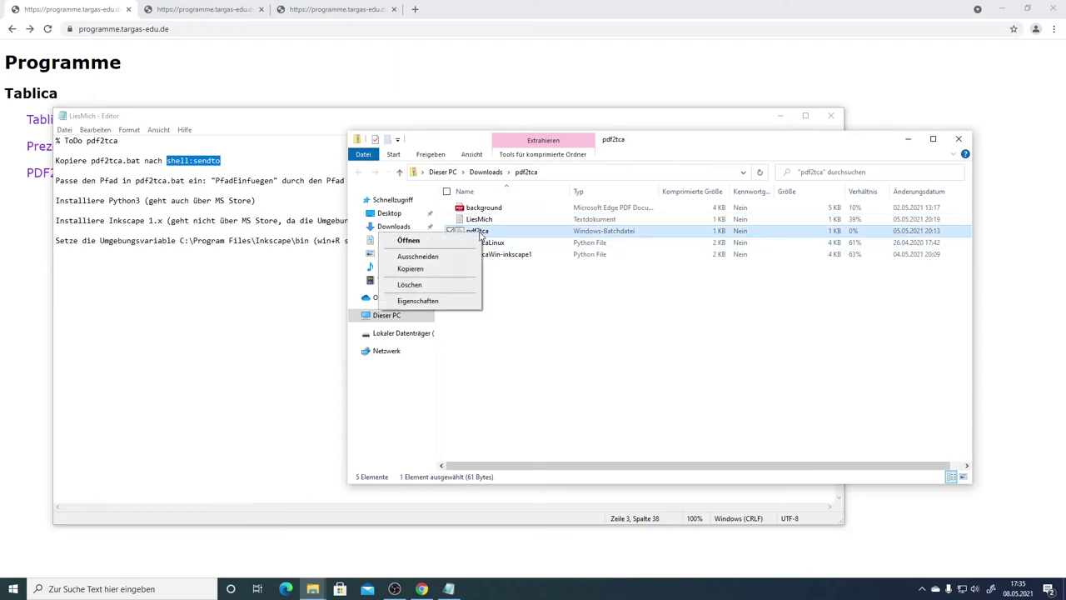
{"action": "left_click", "coordinate": [442, 277]}
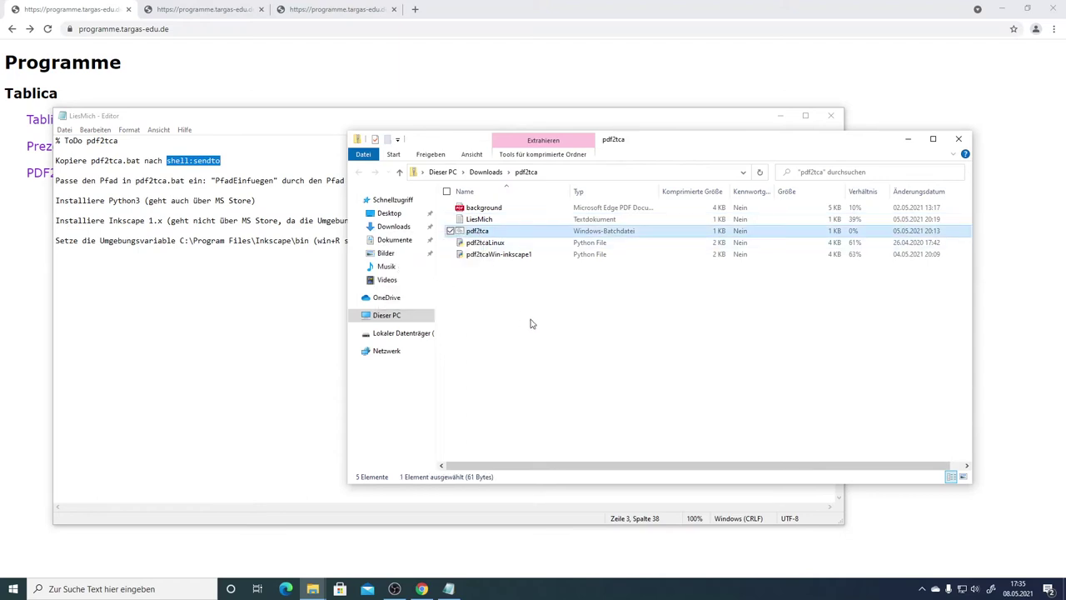
{"action": "left_click", "coordinate": [530, 323]}
Open the Desktop folder in a new Explorer window and go to shell:sendto from there
{"action": "right_click", "coordinate": [389, 216]}
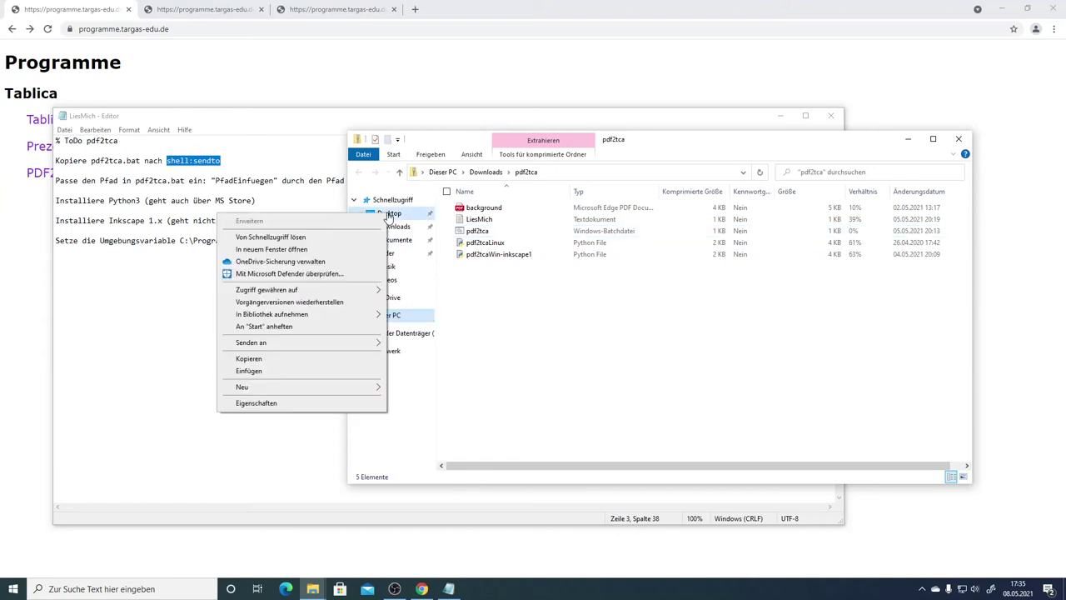
{"action": "left_click", "coordinate": [334, 250]}
{"action": "mouse_move", "coordinate": [518, 161]}
{"action": "left_mouse_down"}
{"action": "mouse_move", "coordinate": [457, 130]}
{"action": "mouse_move", "coordinate": [525, 148]}
{"action": "left_mouse_up"}
{"action": "left_click", "coordinate": [528, 173]}
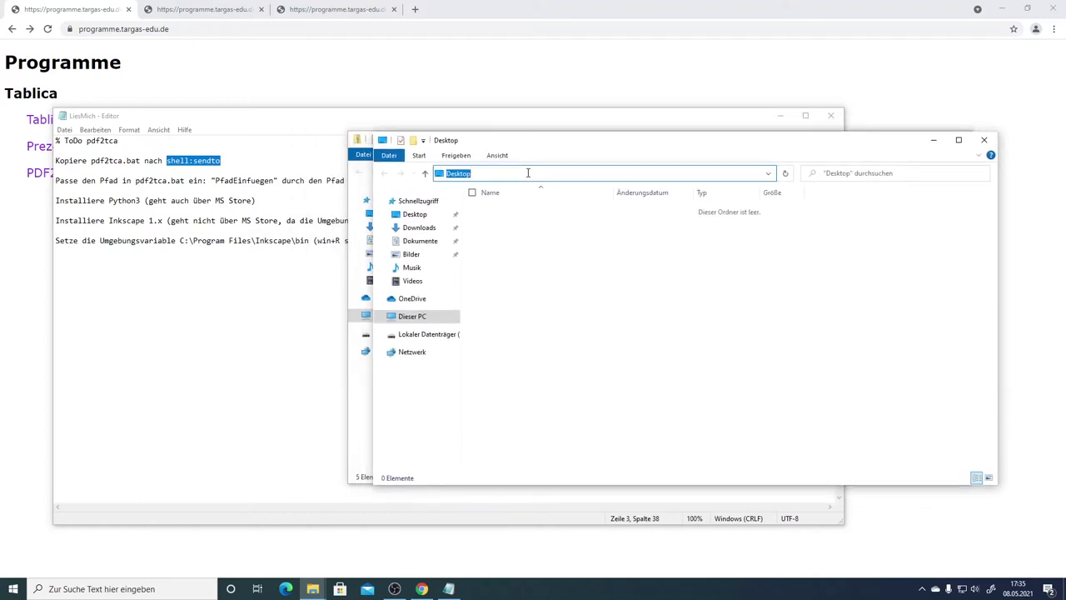
{"action": "type", "text": "shell"}
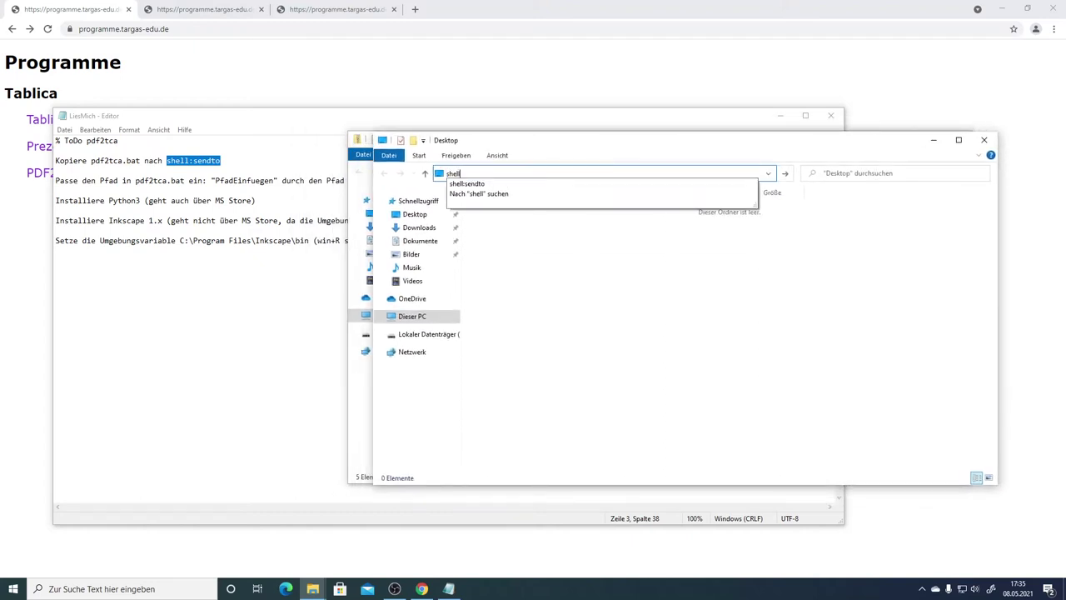
{"action": "type", "text": ":sendto"}
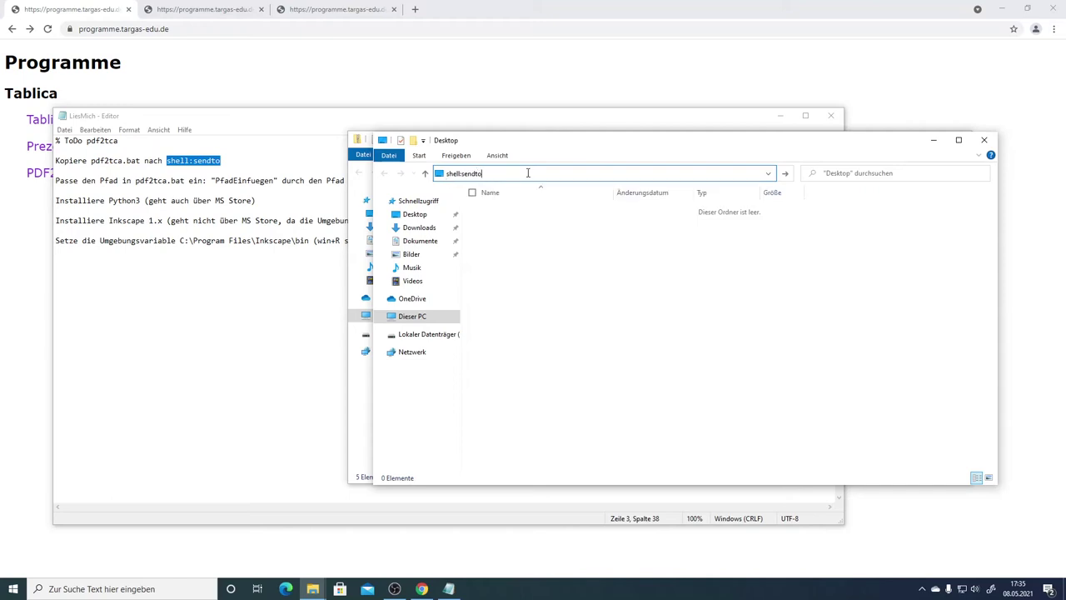
{"action": "key", "text": "Return"}
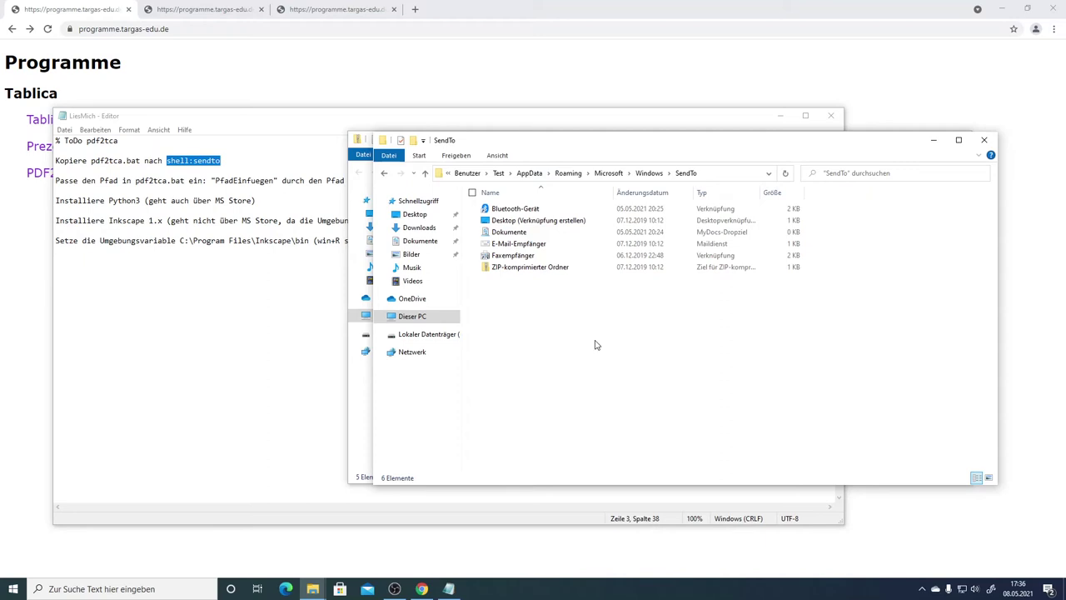
Move the SendTo window aside and paste the copied pdf2tca batch file into the SendTo folder
{"action": "left_click_drag", "start_coordinate": [524, 143], "coordinate": [644, 181]}
{"action": "right_click", "coordinate": [644, 367]}
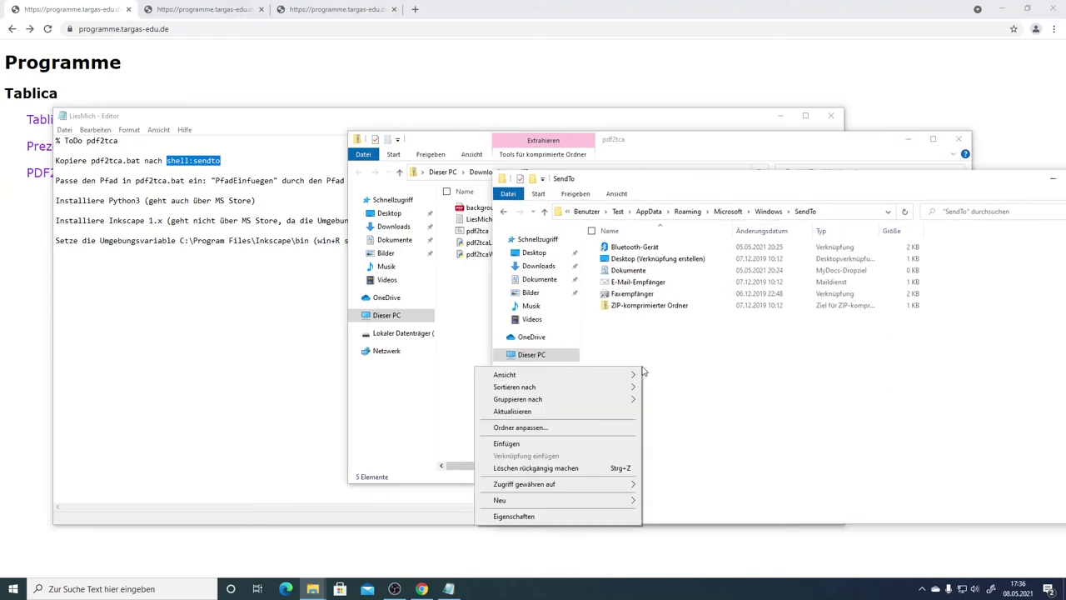
{"action": "left_click", "coordinate": [551, 450]}
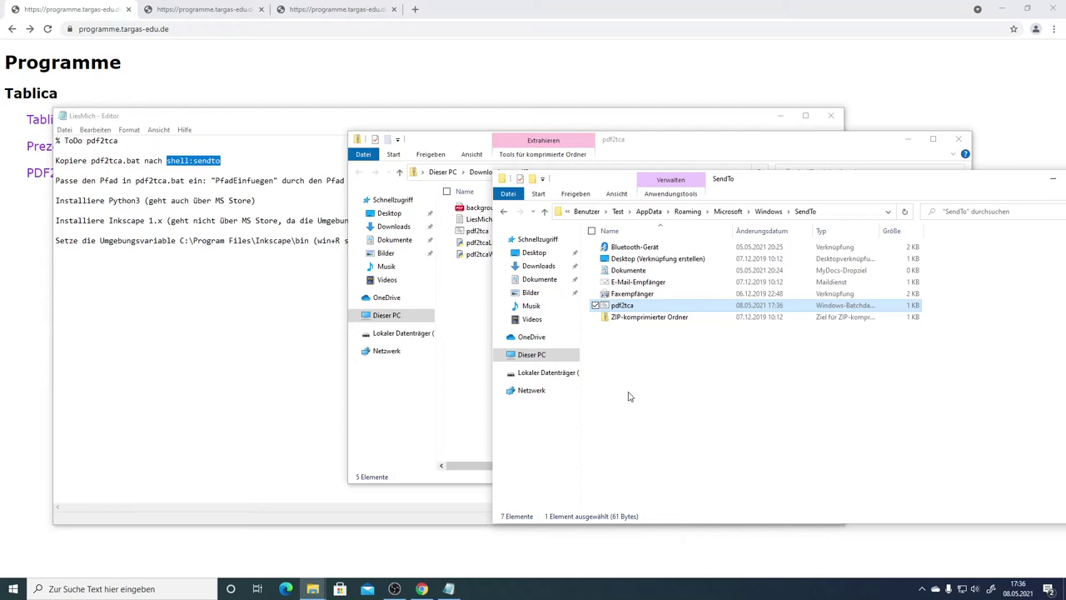
Check the Senden an targets for the pdf2tca batch file in the SendTo folder, then close the list
{"action": "right_click", "coordinate": [621, 306]}
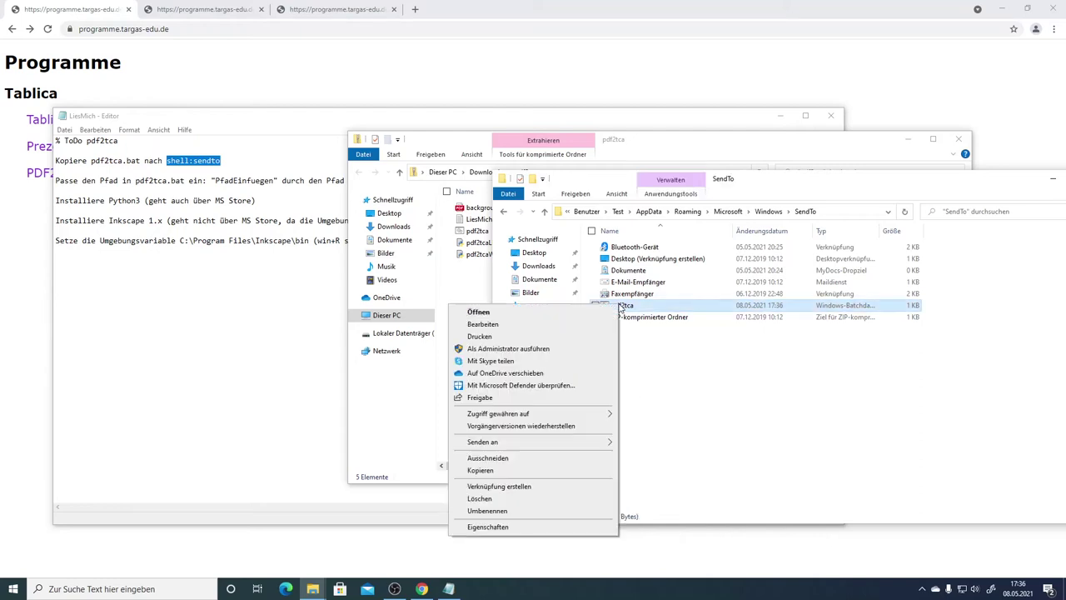
{"action": "mouse_move", "coordinate": [512, 449]}
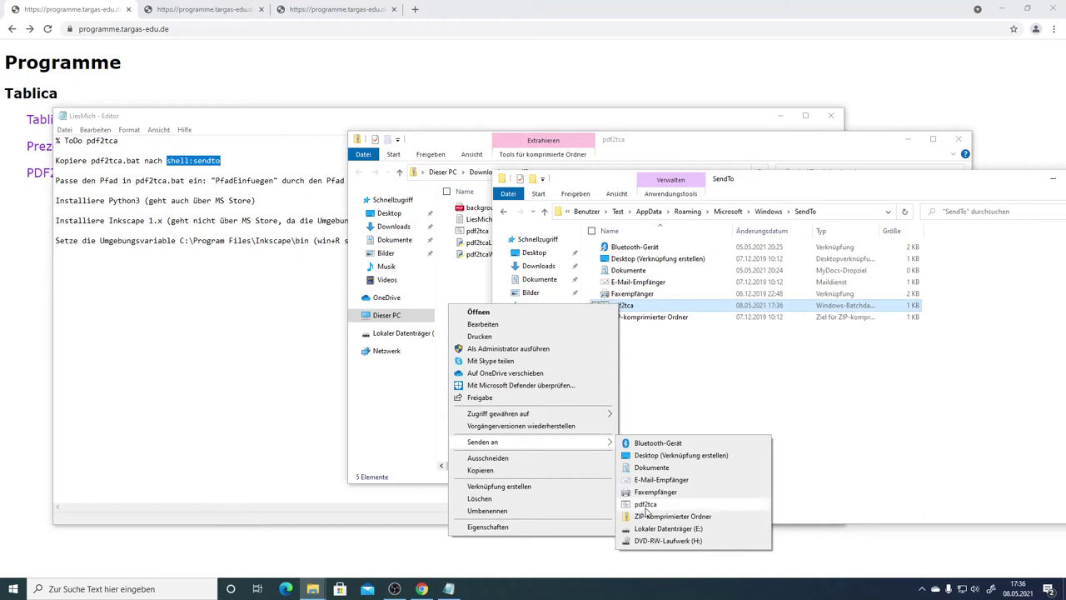
{"action": "left_click", "coordinate": [714, 371]}
Delete the pdf2tca batch file from the SendTo folder and check the Senden an targets for Faxempfänger
{"action": "left_click", "coordinate": [627, 308]}
{"action": "key", "text": "Delete"}
{"action": "right_click", "coordinate": [625, 299]}
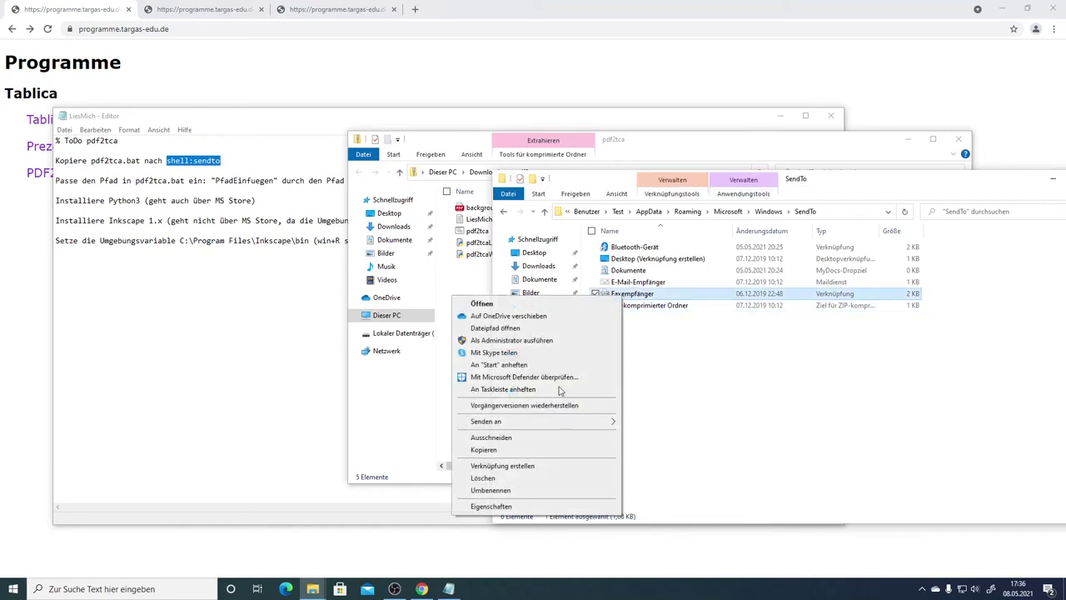
{"action": "mouse_move", "coordinate": [542, 424]}
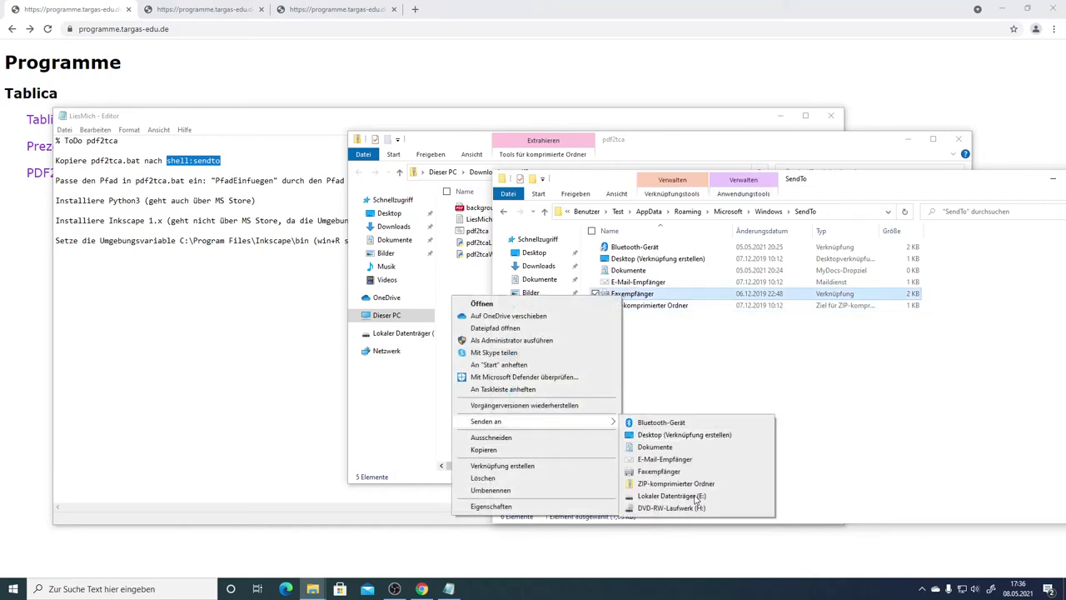
{"action": "left_click", "coordinate": [669, 369]}
Paste the pdf2tca batch file back into the SendTo folder and recheck the Senden an targets for Faxempfänger
{"action": "right_click", "coordinate": [654, 360]}
{"action": "left_click", "coordinate": [581, 437]}
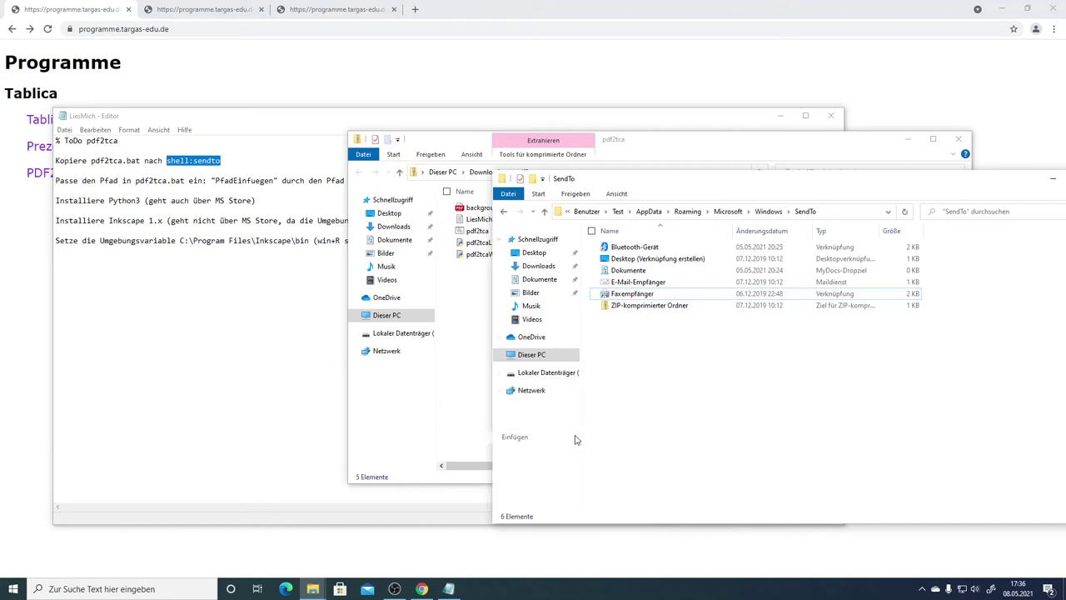
{"action": "right_click", "coordinate": [632, 297]}
{"action": "mouse_move", "coordinate": [556, 425]}
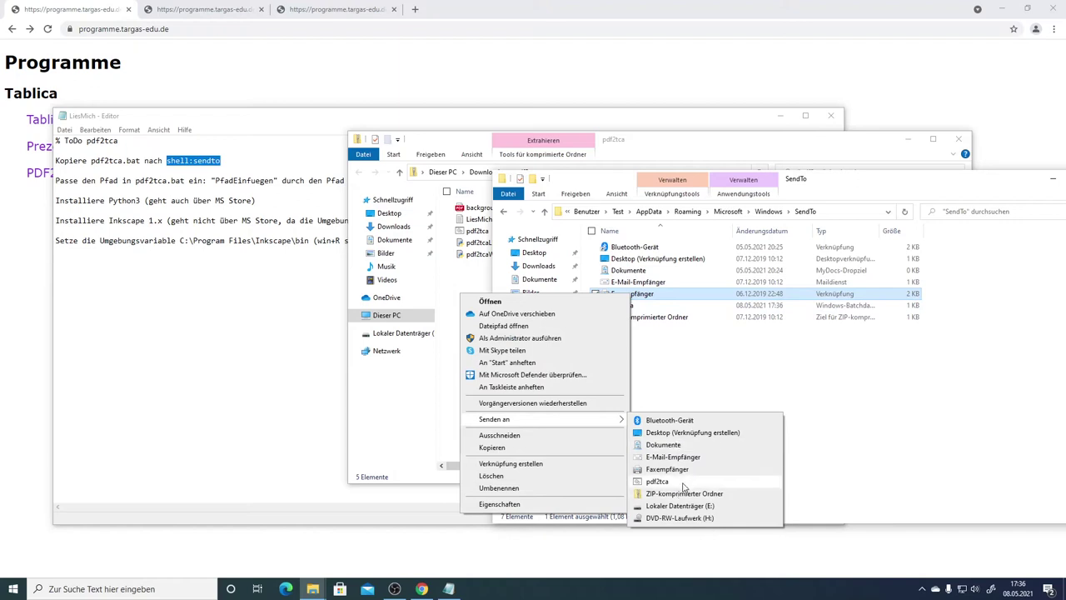
{"action": "left_click", "coordinate": [686, 382]}
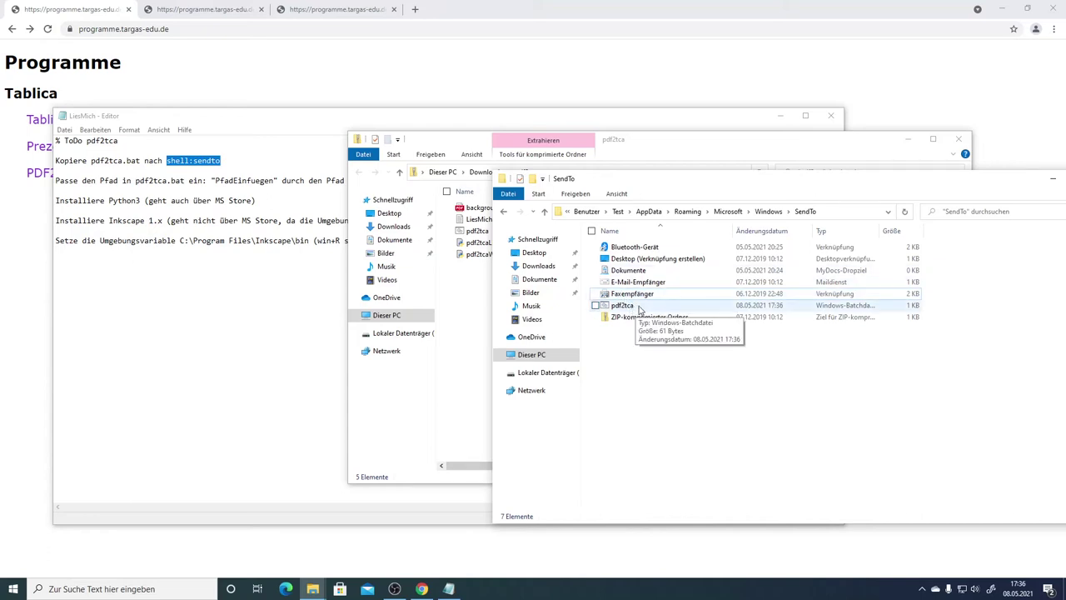
Consult the LiesMich instructions, then copy the pdf2tcaWin-inkscape1 Python file from the pdf2tca archive in Downloads
{"action": "left_click", "coordinate": [248, 366]}
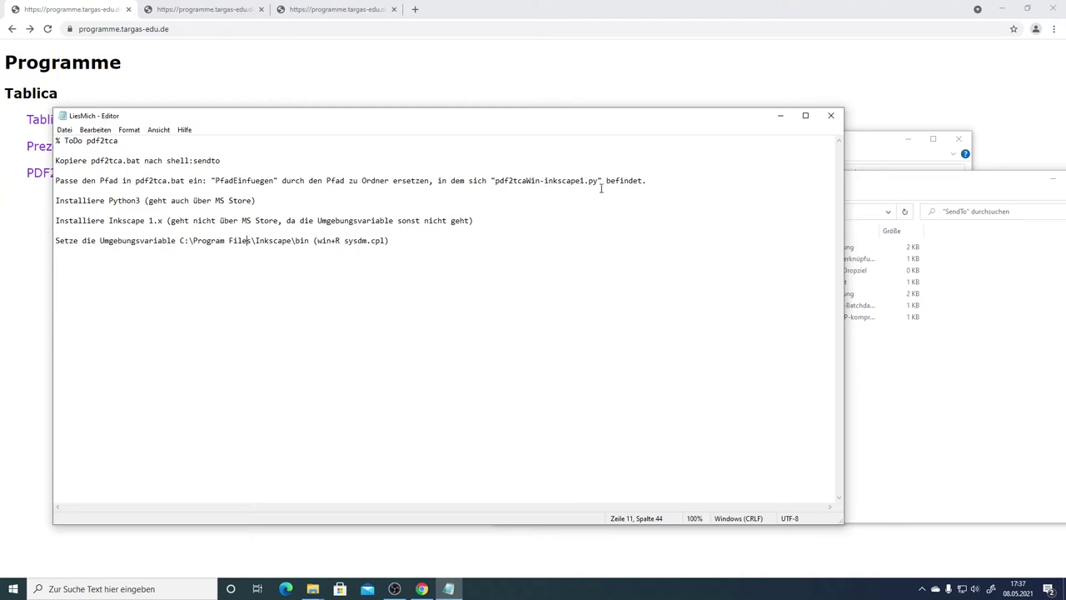
{"action": "left_click", "coordinate": [888, 395]}
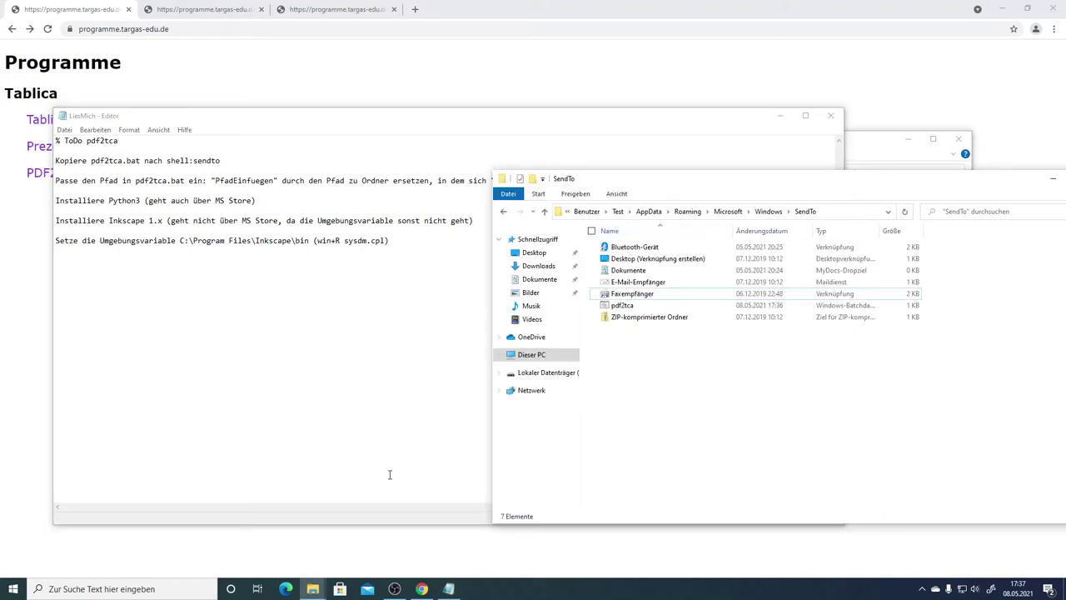
{"action": "left_click", "coordinate": [312, 589]}
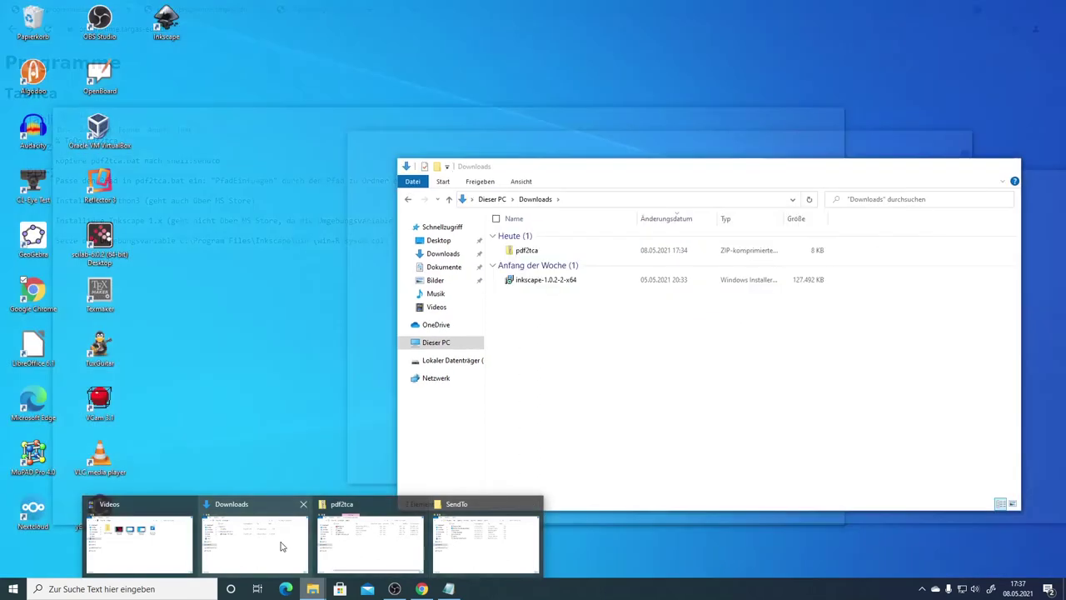
{"action": "left_click", "coordinate": [281, 542]}
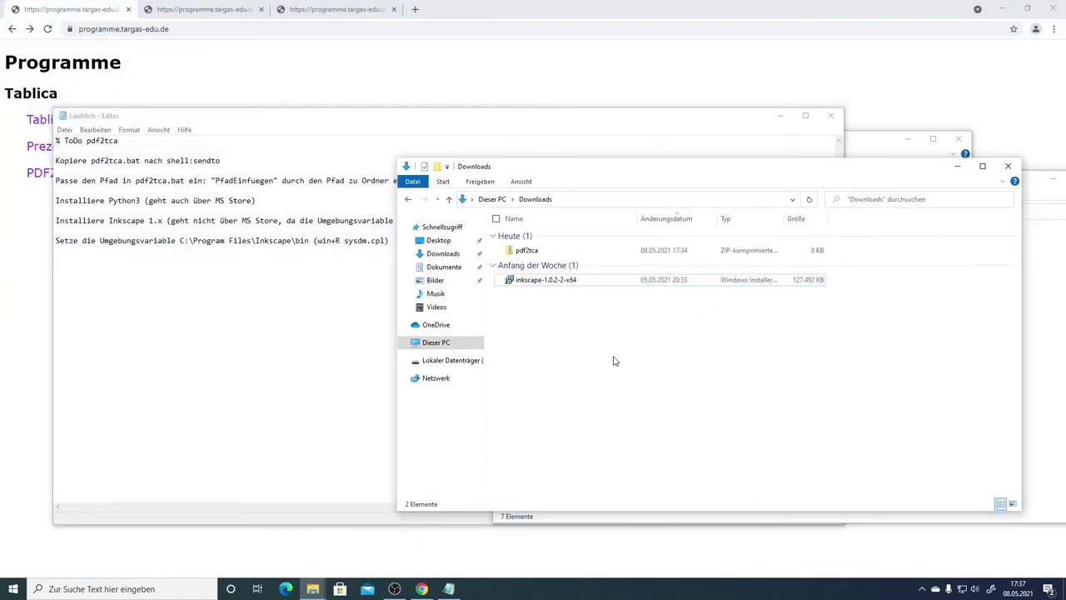
{"action": "double_click", "coordinate": [530, 251]}
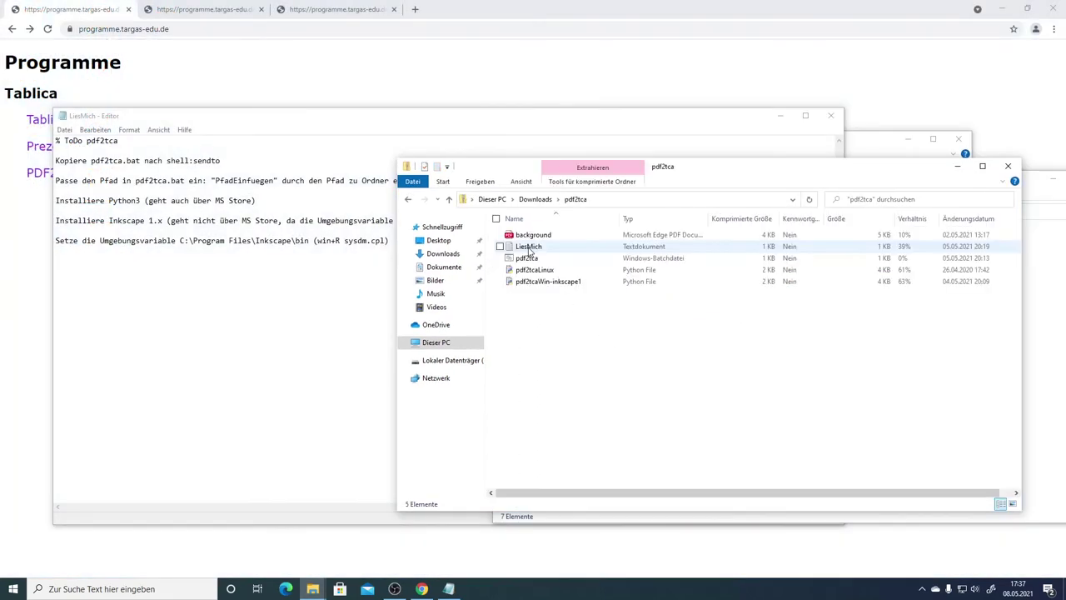
{"action": "left_click", "coordinate": [555, 285]}
{"action": "right_click", "coordinate": [556, 285]}
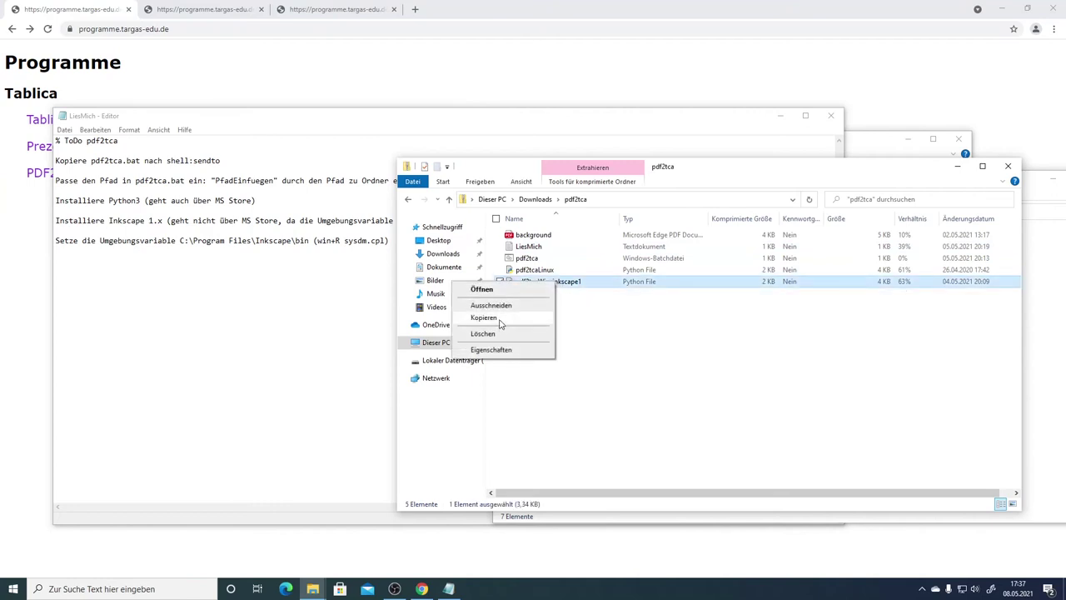
{"action": "left_click", "coordinate": [500, 320]}
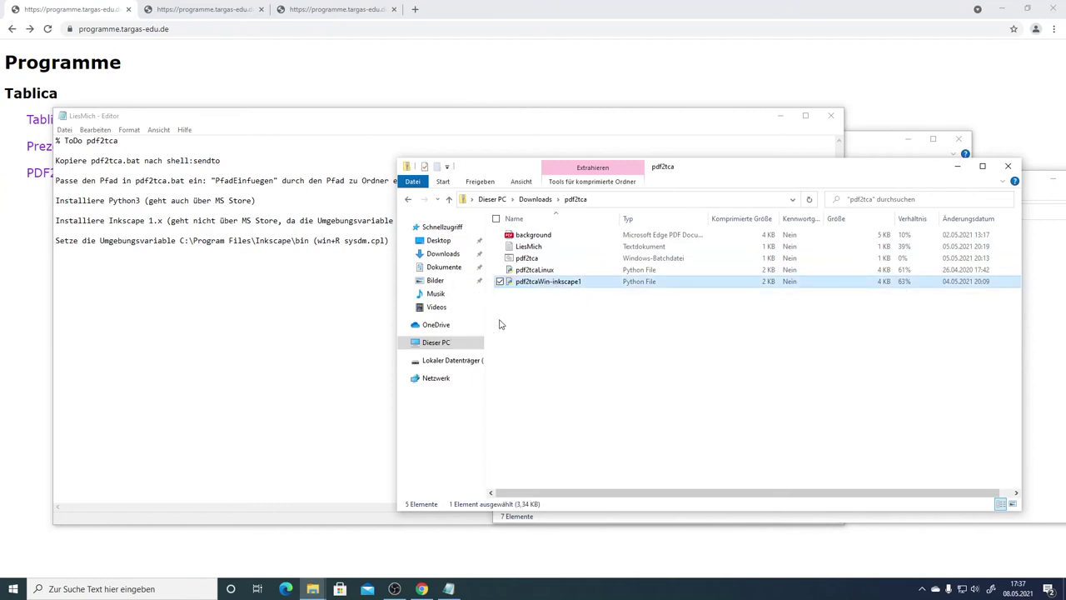
Paste the copied pdf2tcaWin-inkscape1 Python file into the Downloads folder
{"action": "left_click", "coordinate": [535, 199]}
{"action": "left_click", "coordinate": [559, 349]}
{"action": "right_click", "coordinate": [558, 345]}
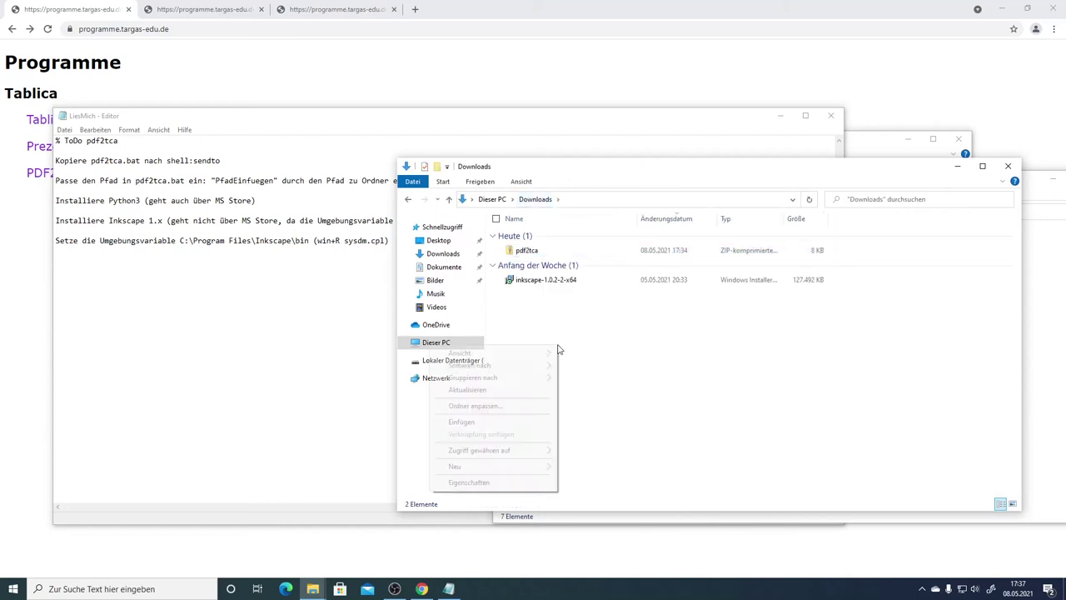
{"action": "left_click", "coordinate": [461, 422]}
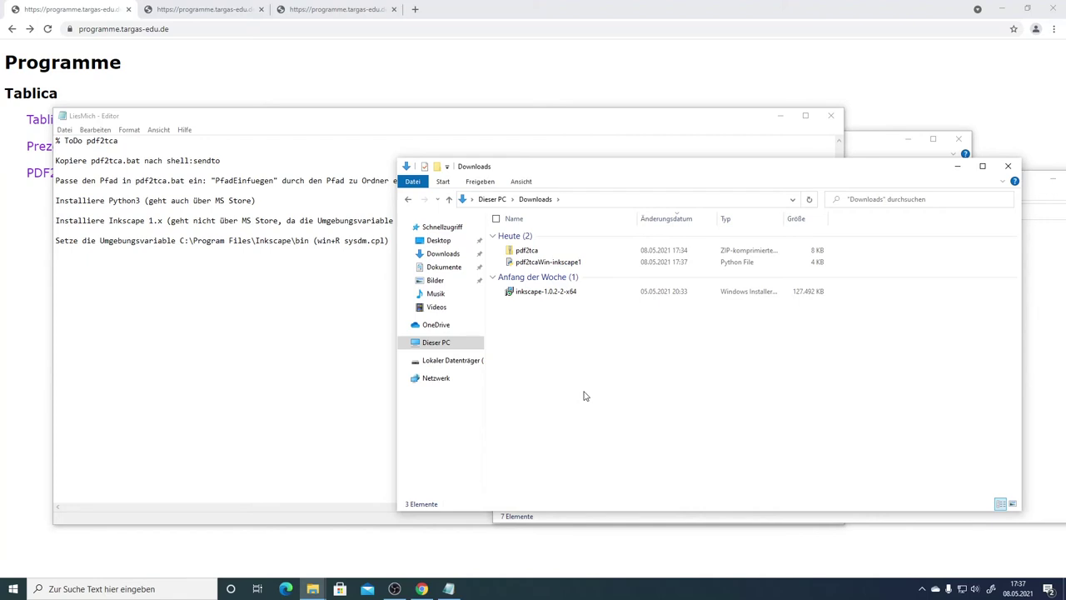
Copy the path portion \Users\Test\Downloads from the location shown in the properties of pdf2tcaWin-inkscape1
{"action": "right_click", "coordinate": [538, 267]}
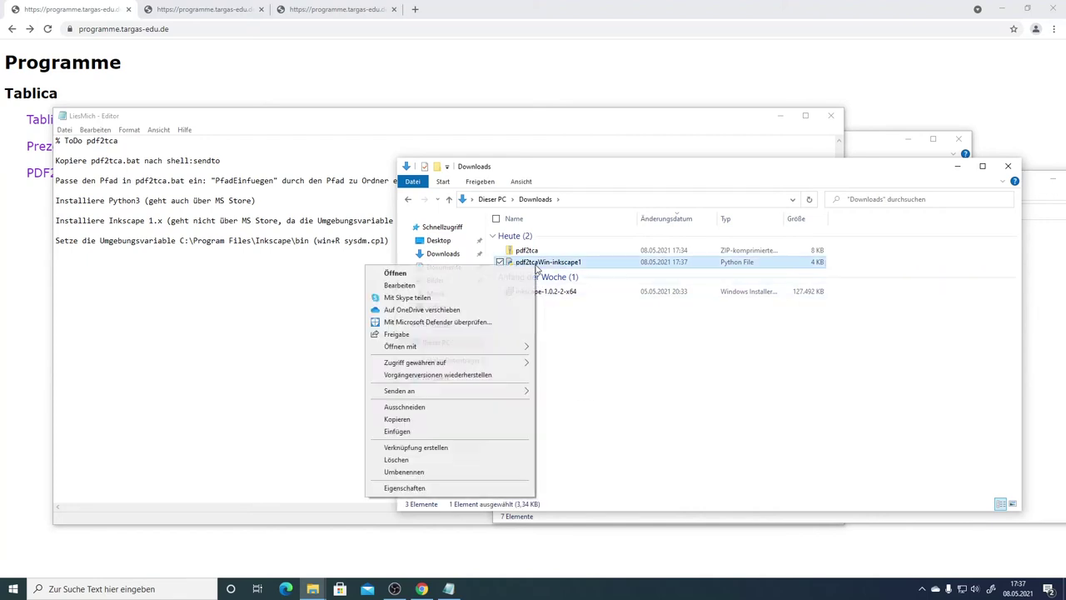
{"action": "left_click", "coordinate": [424, 490]}
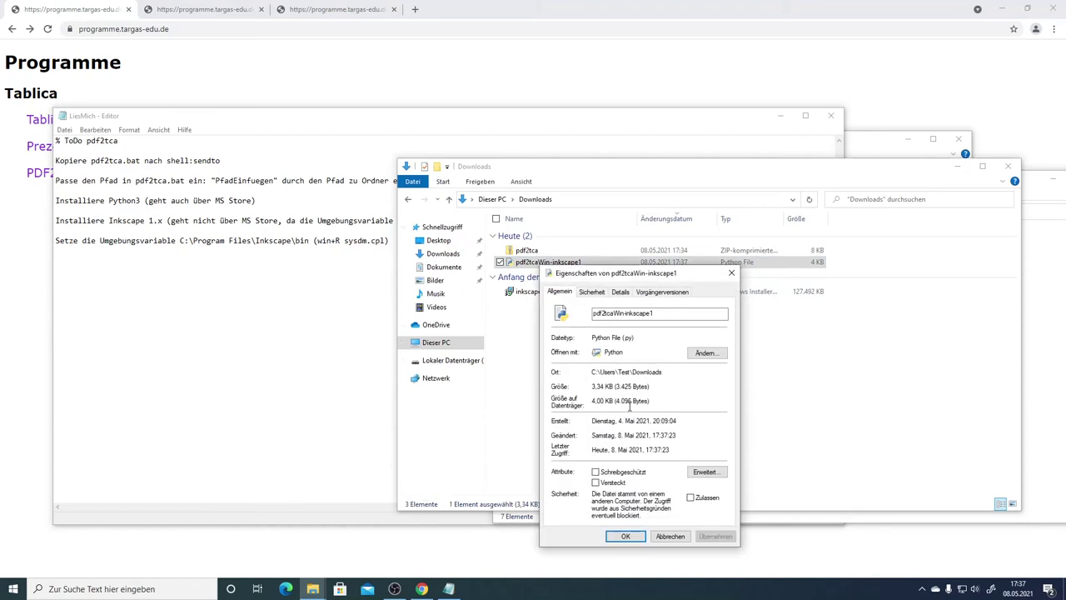
{"action": "left_click", "coordinate": [600, 374]}
{"action": "left_click_drag", "start_coordinate": [598, 373], "coordinate": [668, 374]}
{"action": "key", "text": "ctrl+c"}
{"action": "right_click", "coordinate": [625, 372]}
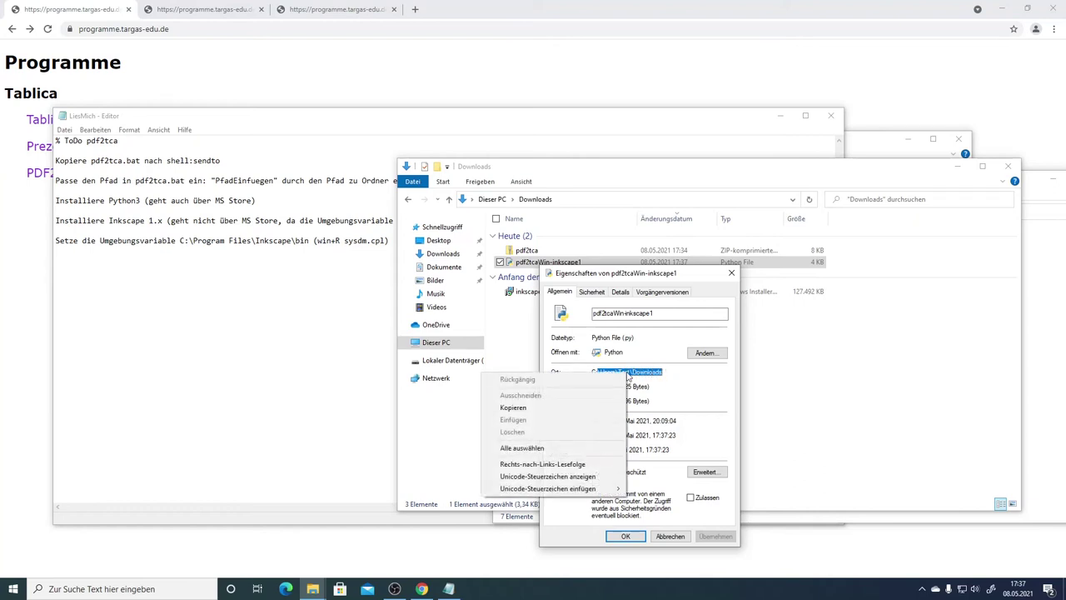
{"action": "left_click", "coordinate": [574, 408]}
Start a blank document in the text editor and load the pdf2tca batch file from the SendTo folder into it
{"action": "left_click", "coordinate": [504, 389]}
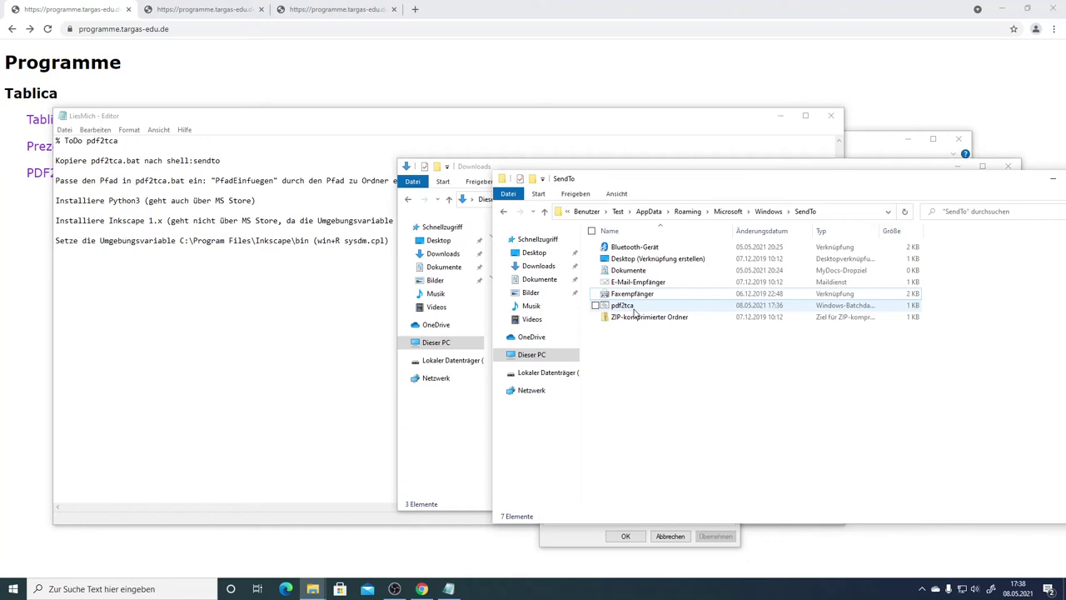
{"action": "left_click", "coordinate": [65, 130]}
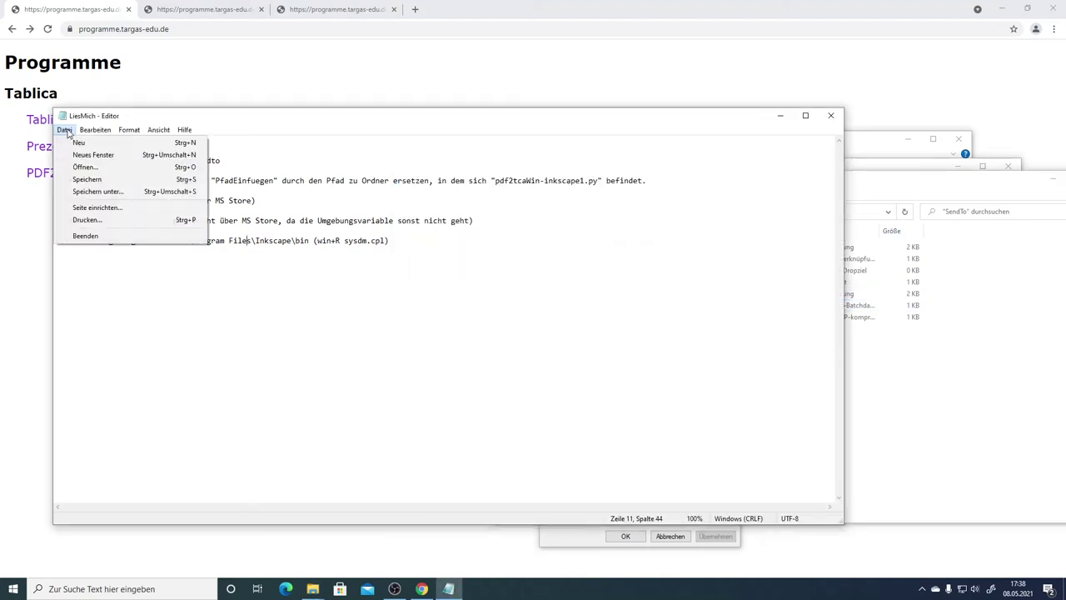
{"action": "left_click", "coordinate": [78, 142]}
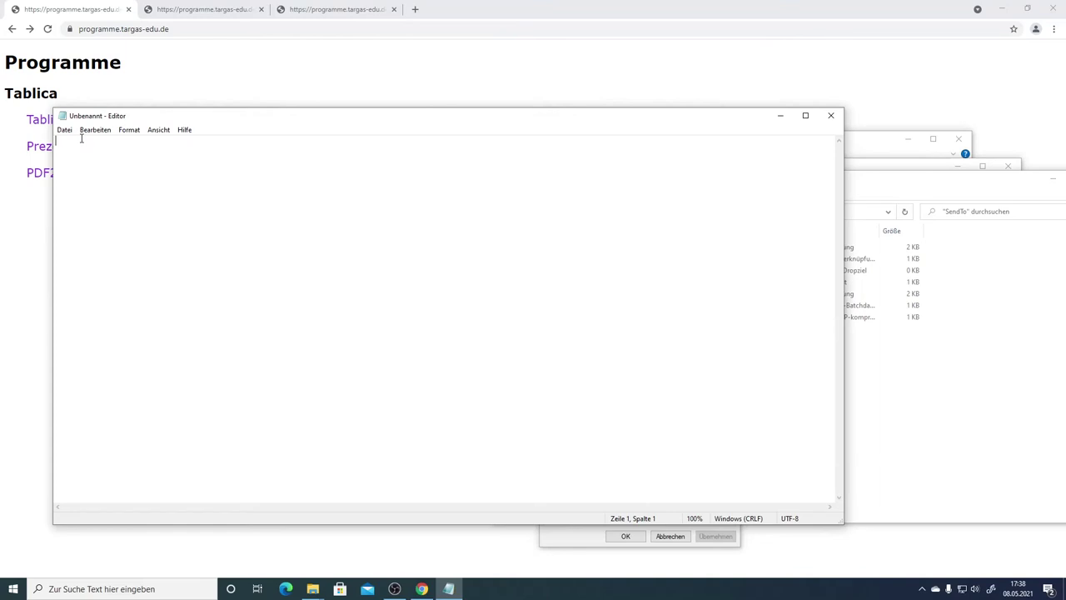
{"action": "left_click", "coordinate": [995, 407]}
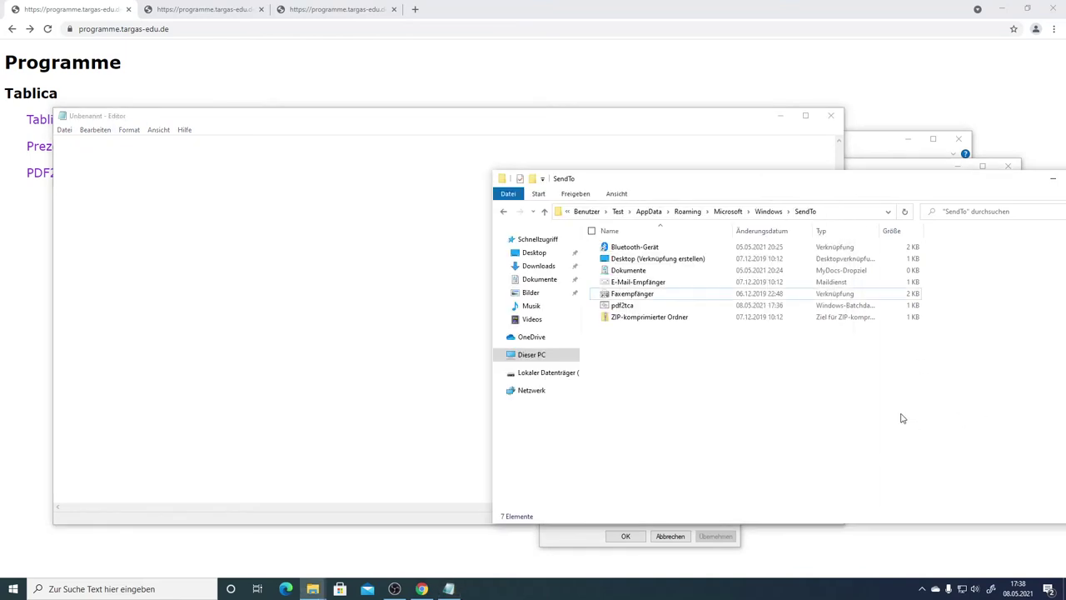
{"action": "left_click_drag", "start_coordinate": [629, 310], "coordinate": [187, 224]}
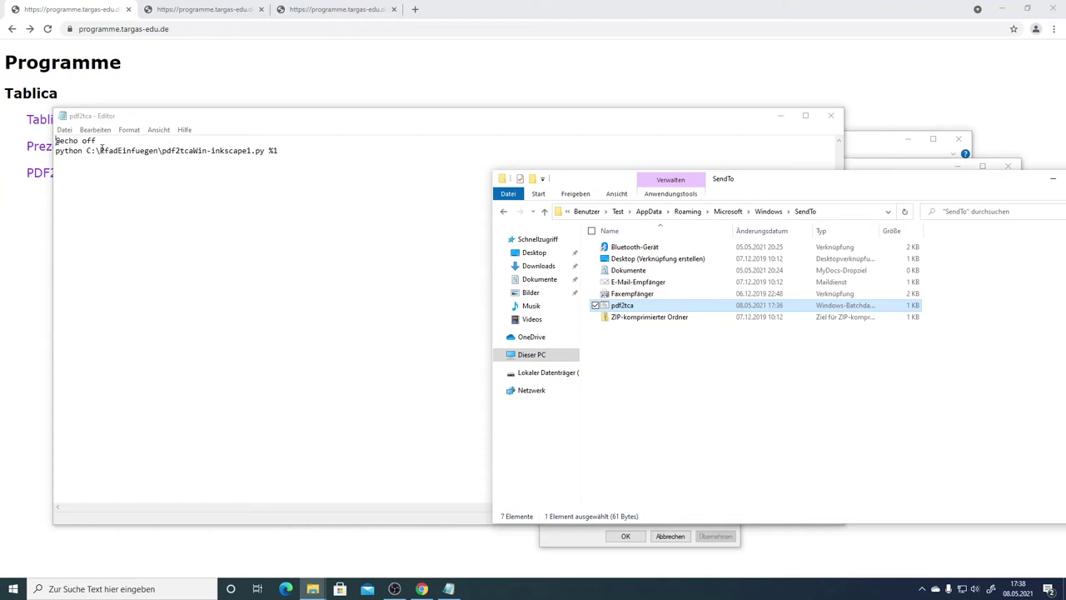
Replace PfadEinfuegen with the copied path, remove the doubled backslash so it reads C:\Users\Test\Downloads, and save the batch file
{"action": "left_click_drag", "start_coordinate": [98, 151], "coordinate": [158, 154]}
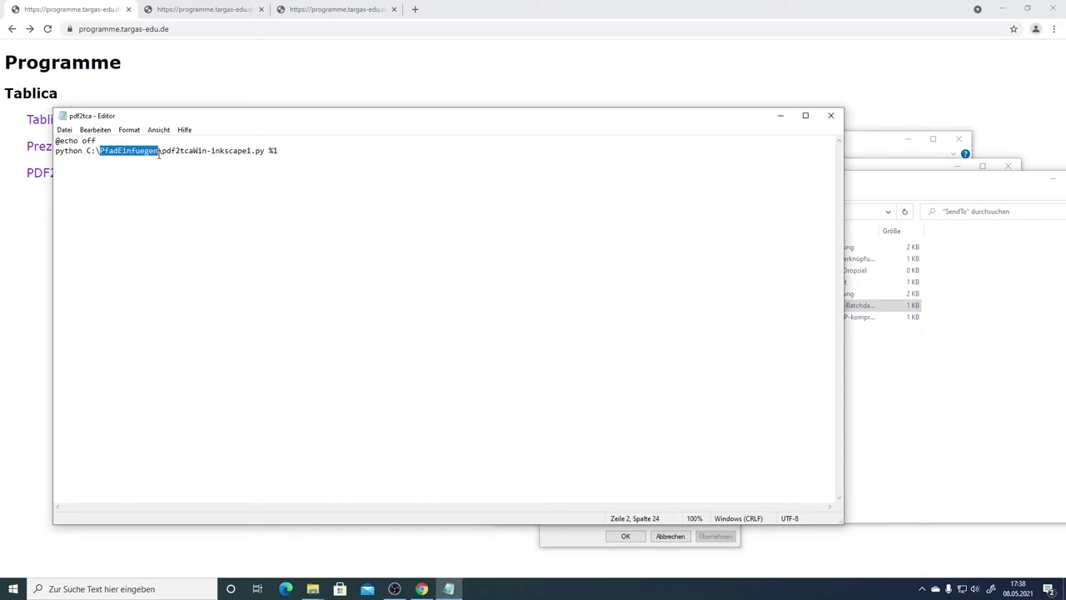
{"action": "key", "text": "ctrl+v"}
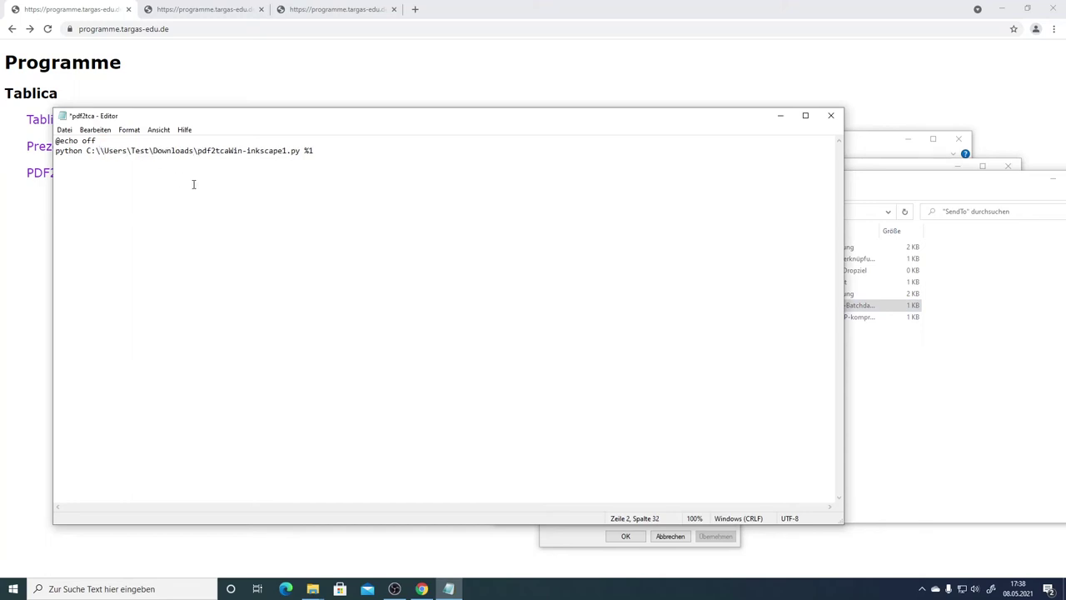
{"action": "left_click", "coordinate": [100, 152]}
{"action": "key", "text": "Delete"}
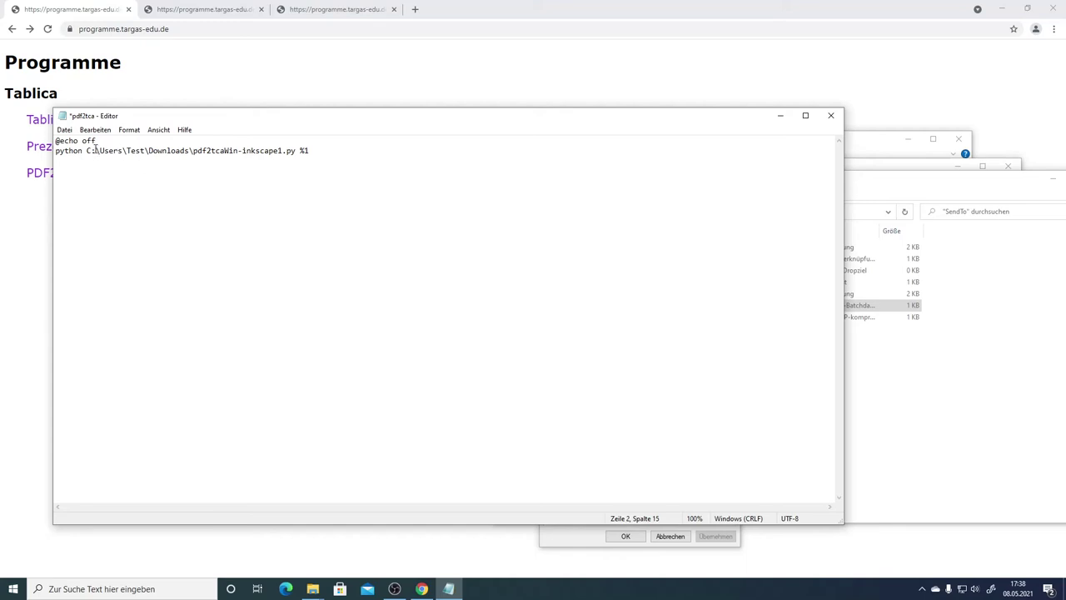
{"action": "left_click_drag", "start_coordinate": [97, 149], "coordinate": [110, 151]}
{"action": "left_click", "coordinate": [140, 195]}
{"action": "left_click", "coordinate": [67, 130]}
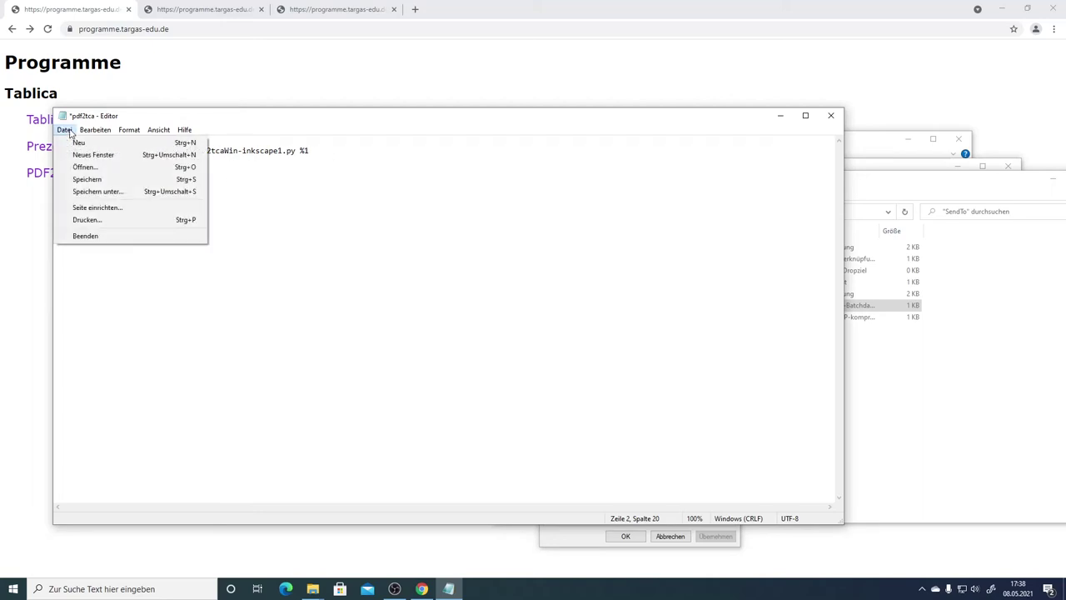
{"action": "left_click", "coordinate": [106, 181]}
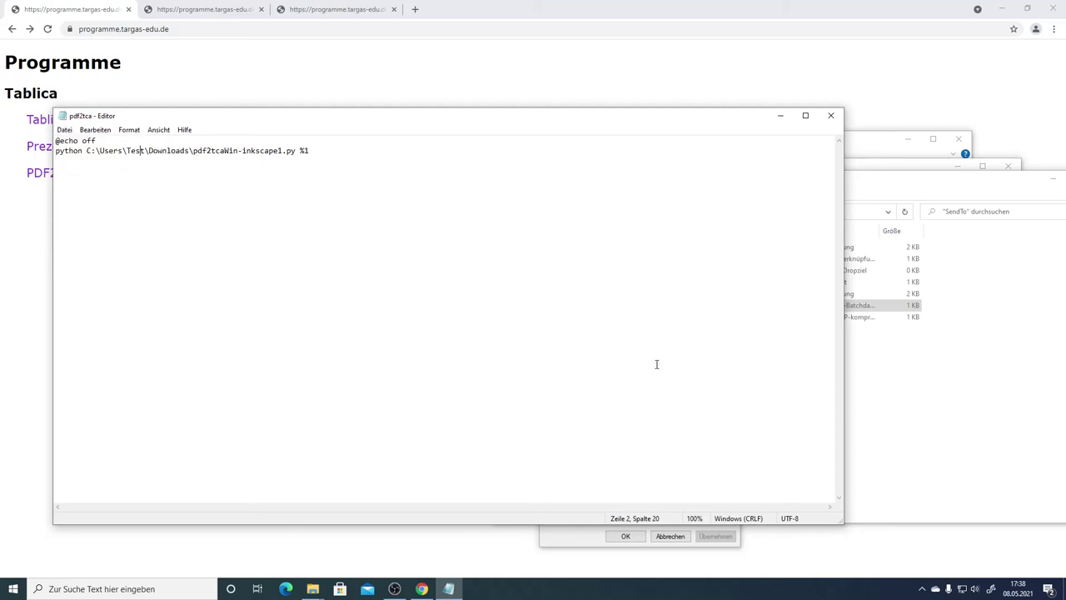
Reopen the LiesMich instructions from the pdf2tca archive in Downloads, then open the Microsoft Store
{"action": "left_click", "coordinate": [891, 422]}
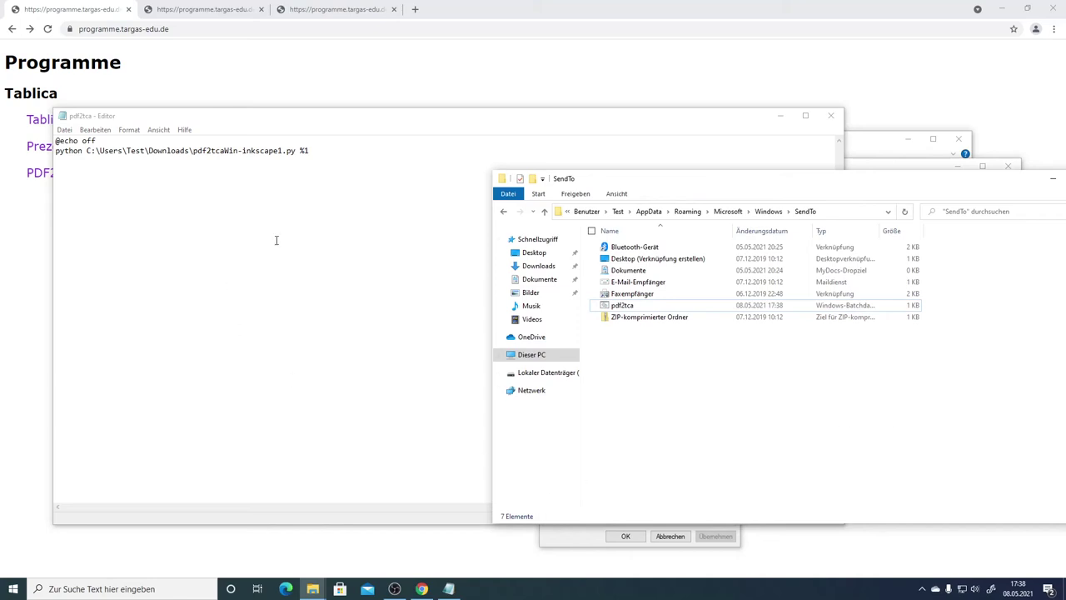
{"action": "left_click", "coordinate": [312, 589]}
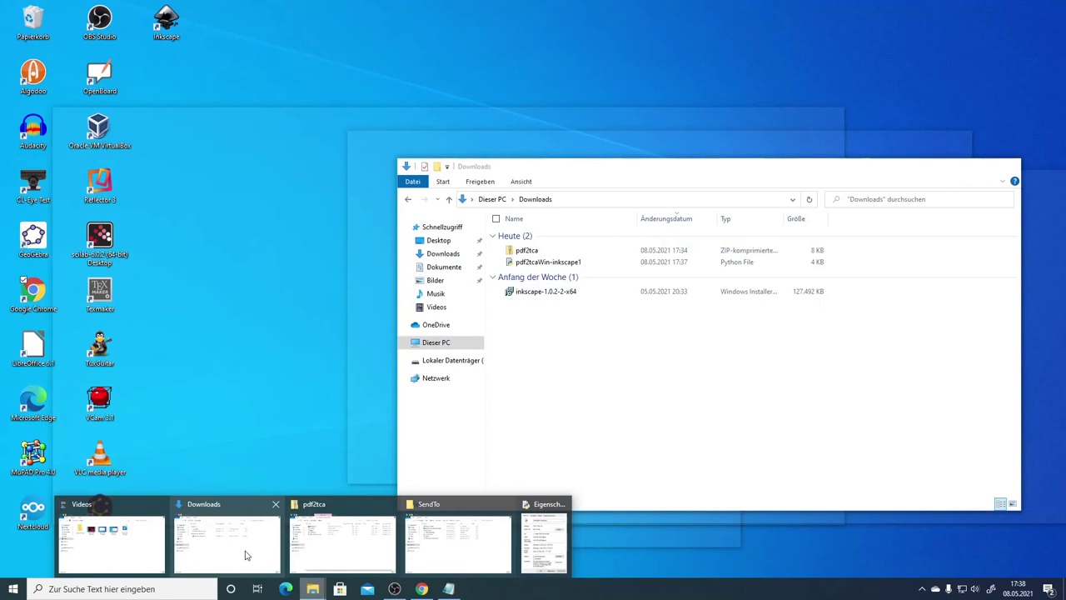
{"action": "left_click", "coordinate": [252, 551]}
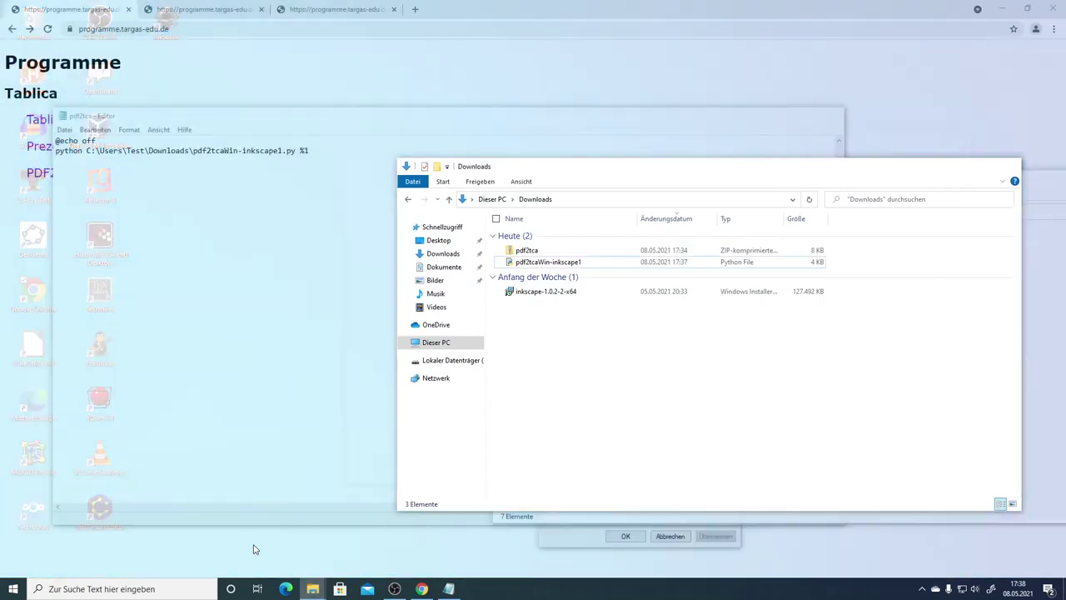
{"action": "double_click", "coordinate": [525, 249]}
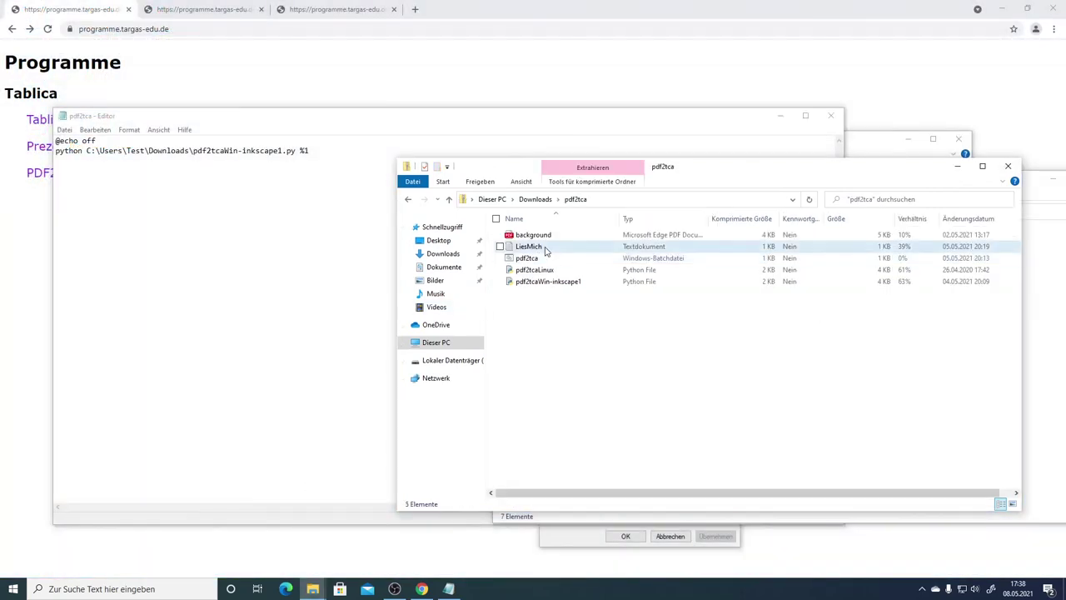
{"action": "double_click", "coordinate": [533, 246]}
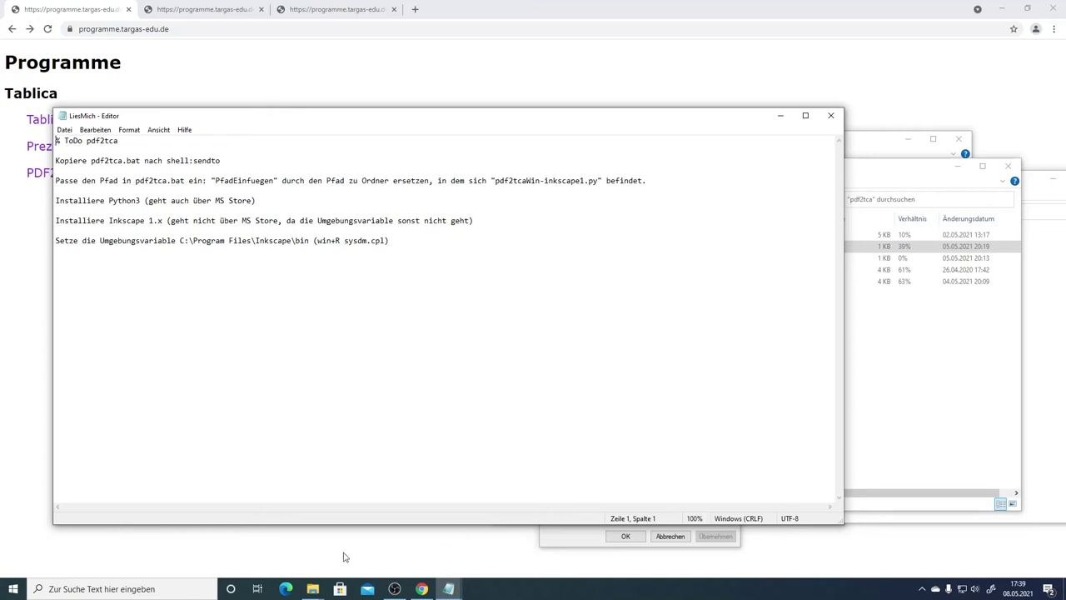
{"action": "left_click", "coordinate": [340, 589]}
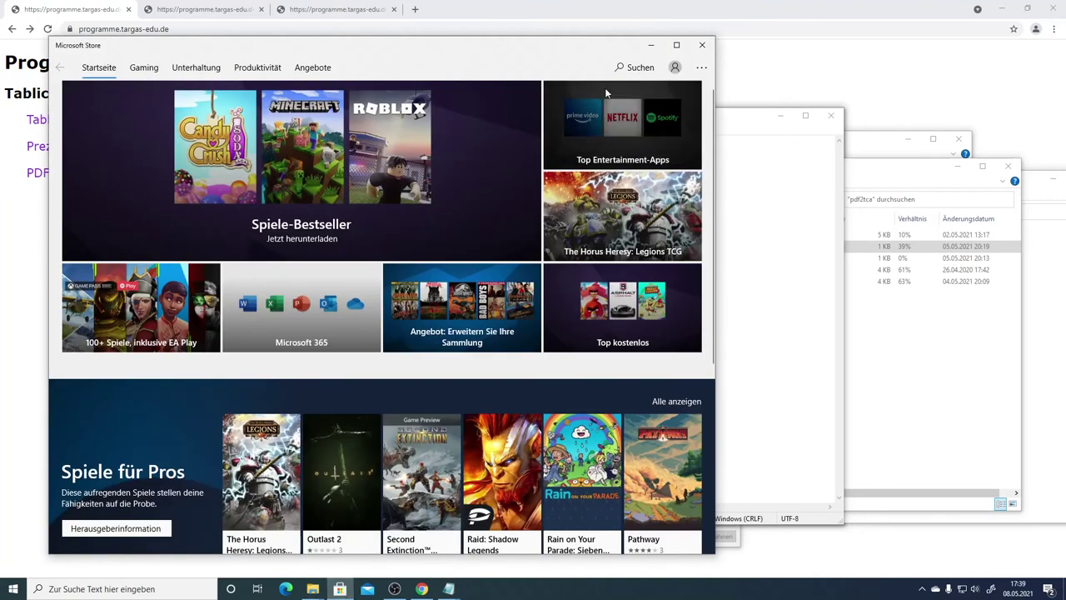
Search the Microsoft Store for python3, view the Python 3.9 product page, and close the Store
{"action": "left_click", "coordinate": [641, 68]}
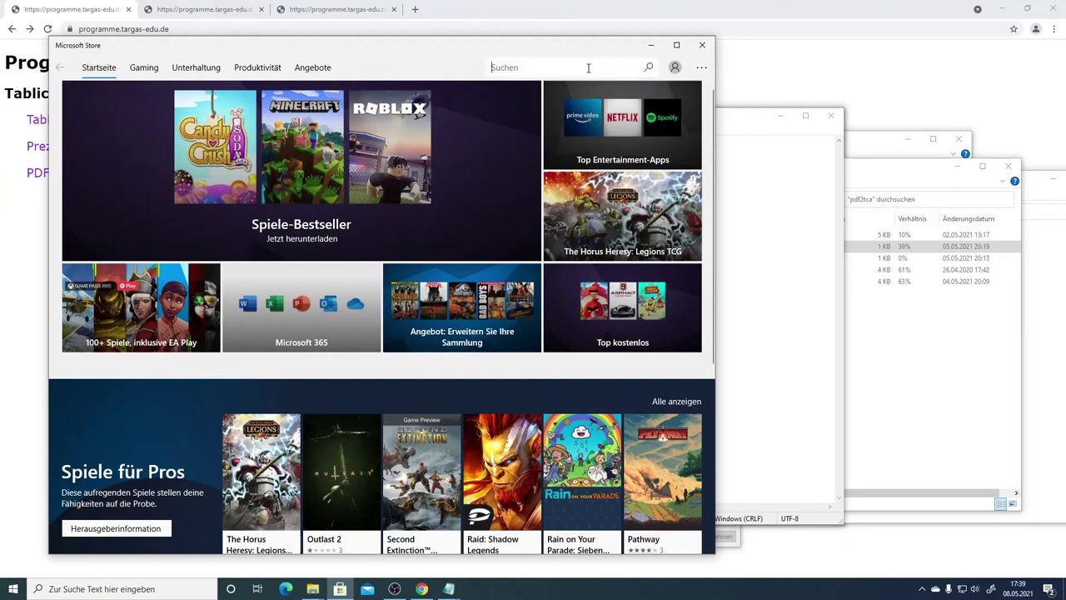
{"action": "type", "text": "py"}
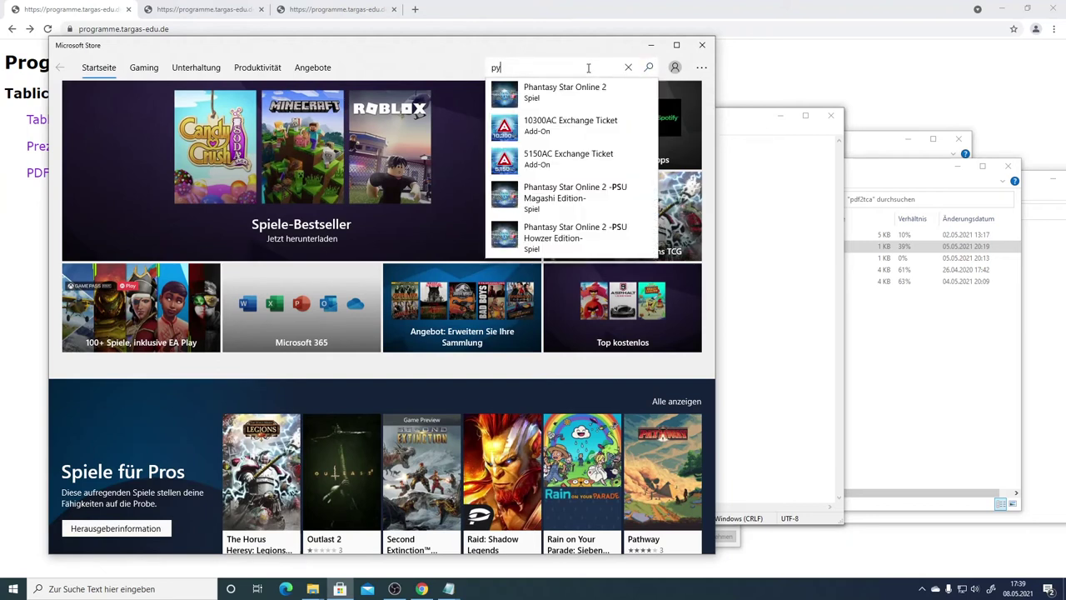
{"action": "type", "text": "thon3"}
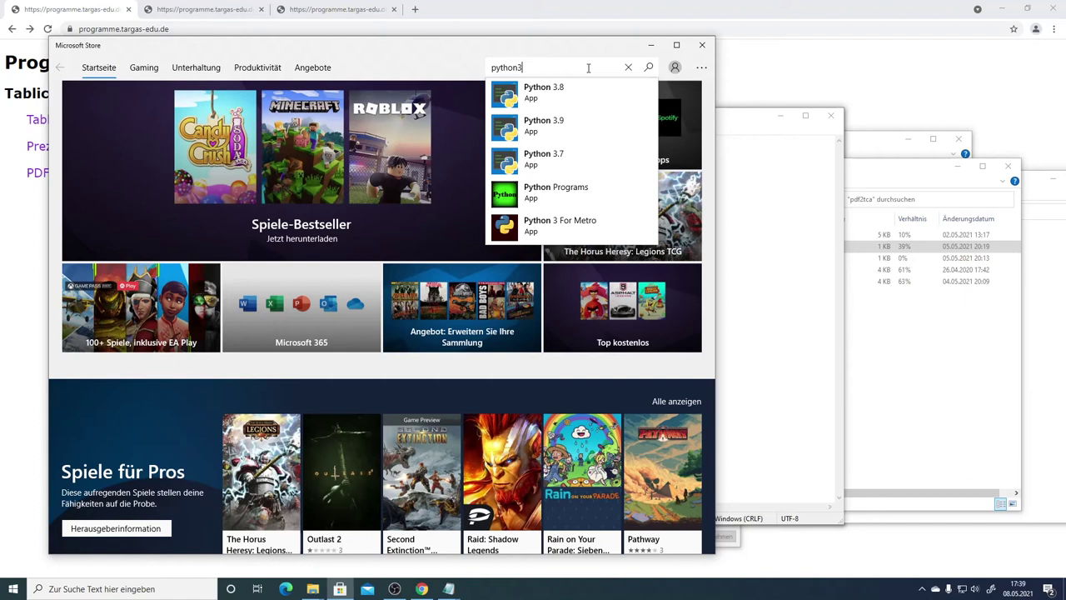
{"action": "key", "text": "Return"}
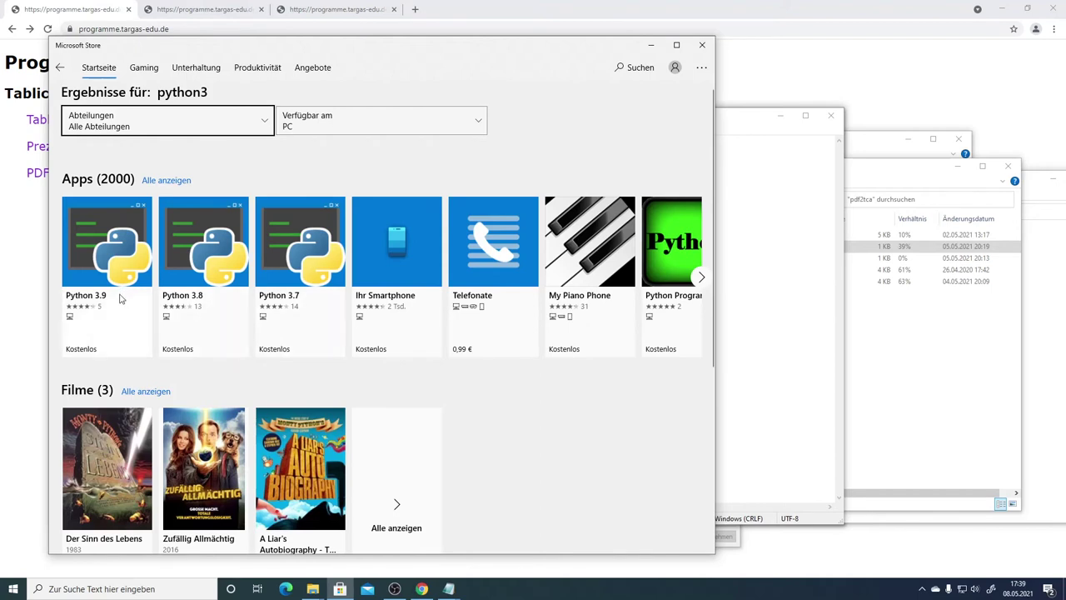
{"action": "left_click", "coordinate": [102, 263]}
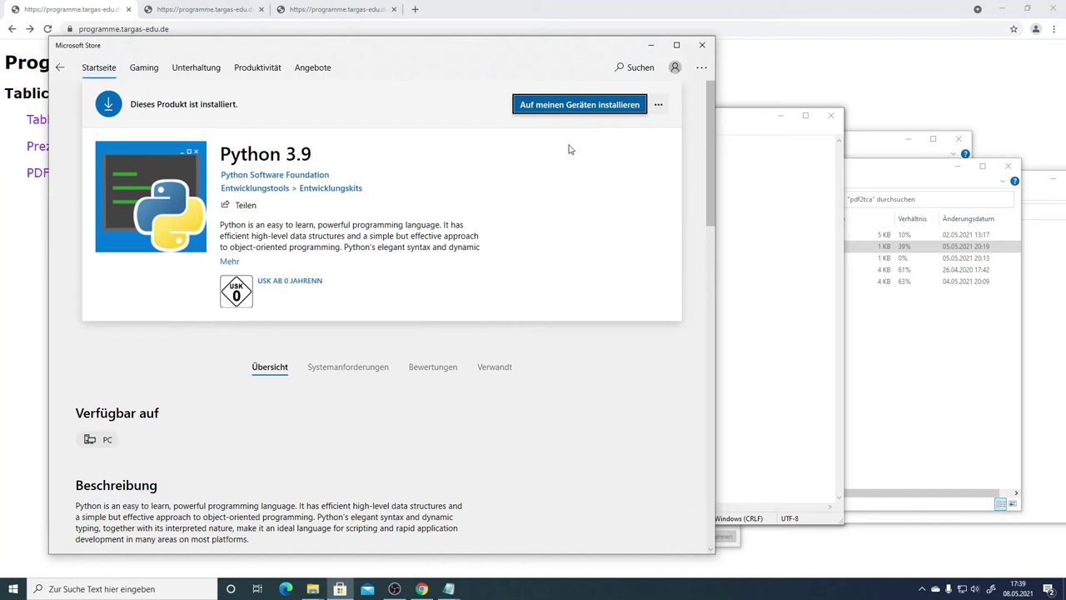
{"action": "left_click", "coordinate": [706, 48]}
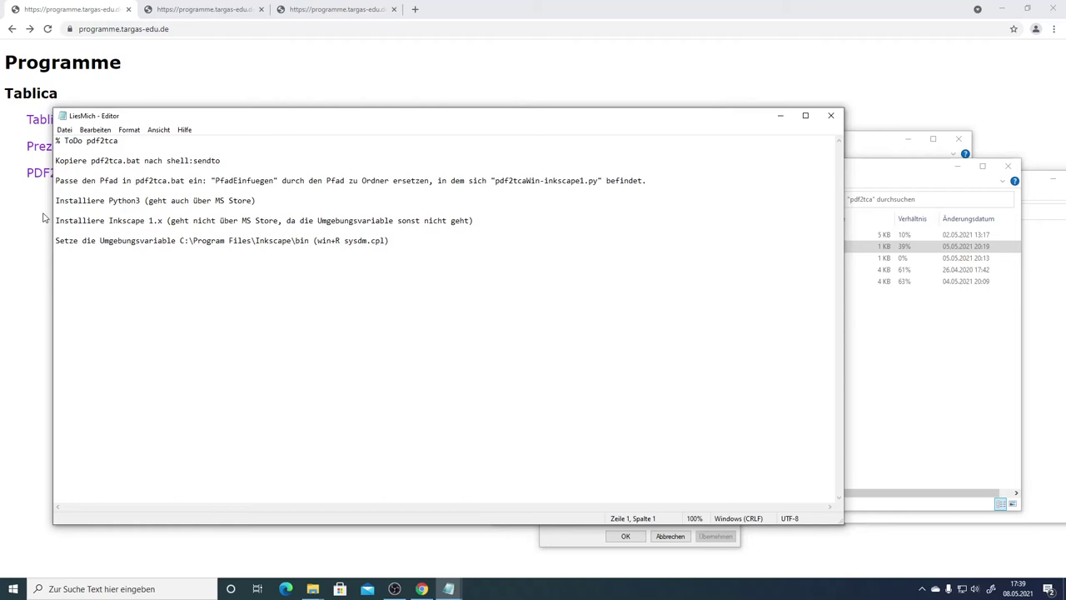
Copy the word Inkscape from the LiesMich instructions and search the web for it in a new Chrome tab
{"action": "left_click_drag", "start_coordinate": [110, 220], "coordinate": [145, 221]}
{"action": "key", "text": "ctrl+c"}
{"action": "left_click", "coordinate": [415, 9]}
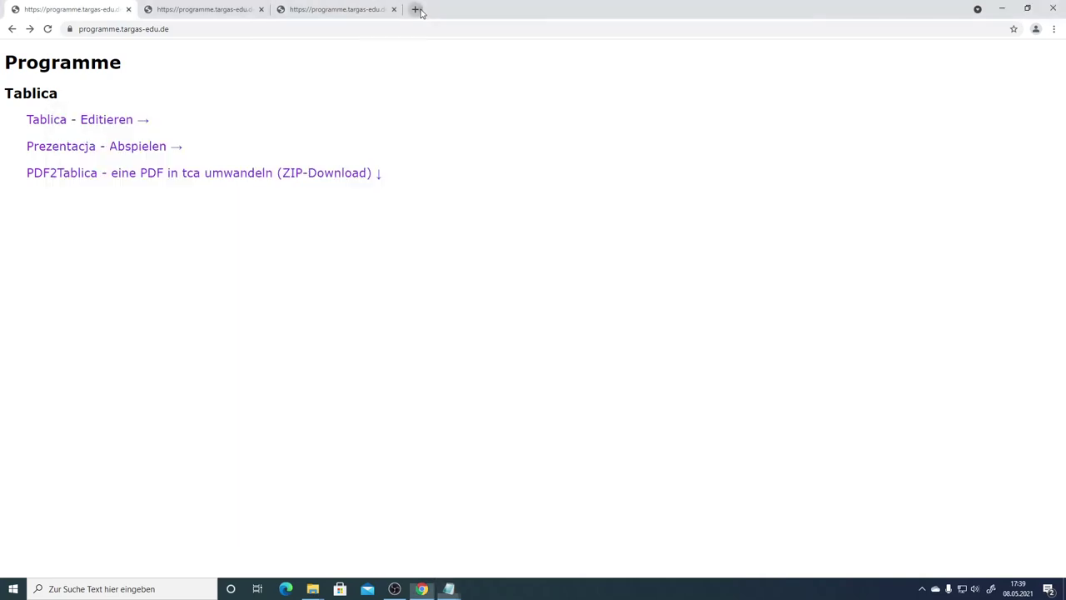
{"action": "key", "text": "ctrl+v"}
{"action": "key", "text": "Return"}
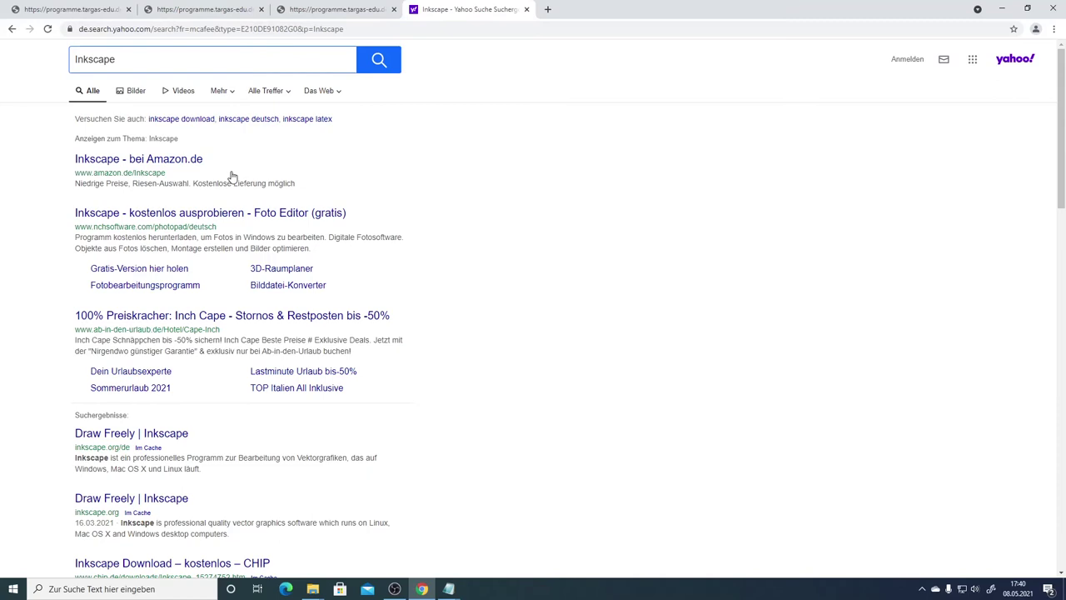
Open the German Inkscape site, inkscape.org/de, from the search results and go to its download page
{"action": "scroll", "coordinate": [241, 279], "scroll_direction": "down", "scroll_amount": 2}
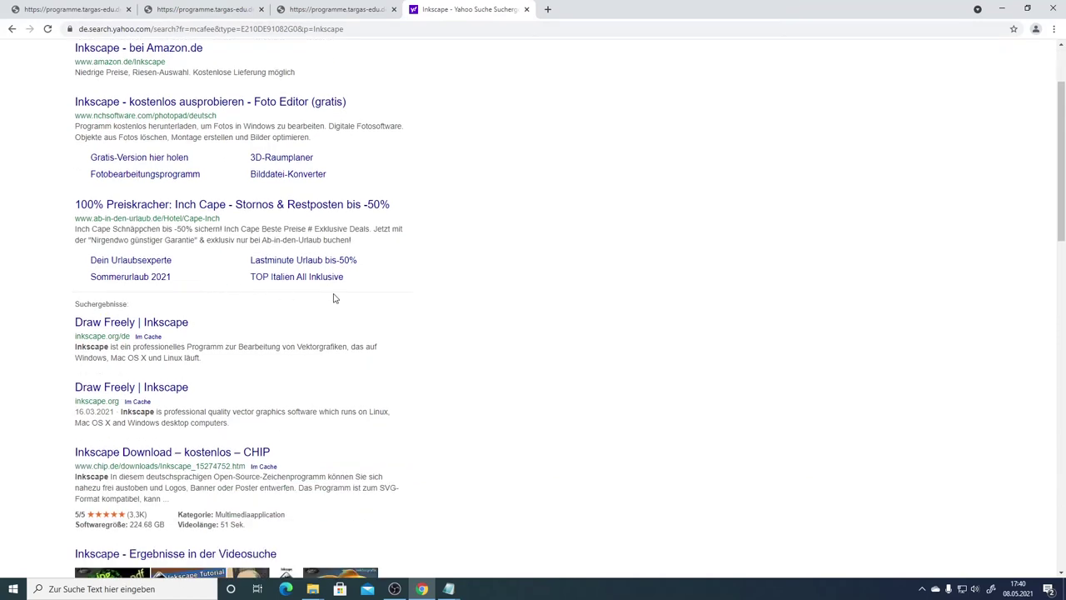
{"action": "scroll", "coordinate": [334, 298], "scroll_direction": "down", "scroll_amount": 1}
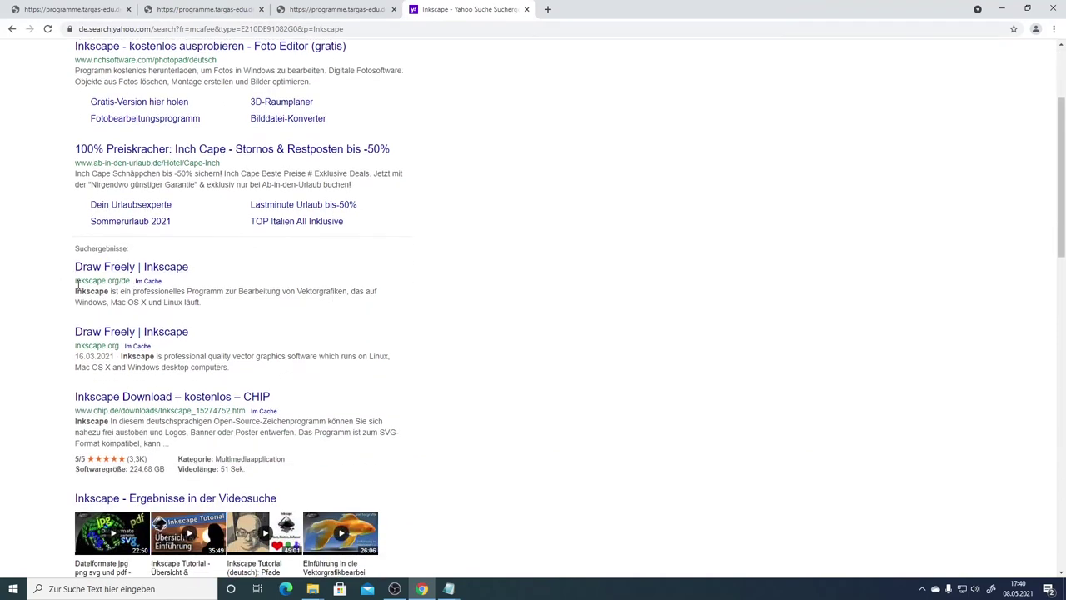
{"action": "left_click", "coordinate": [121, 269]}
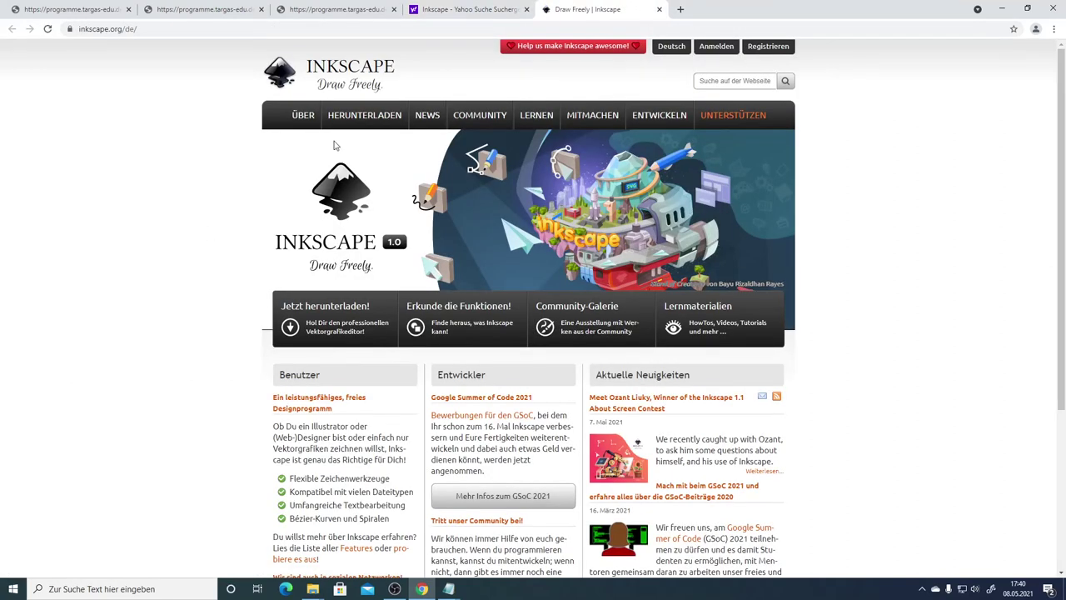
{"action": "mouse_move", "coordinate": [382, 118]}
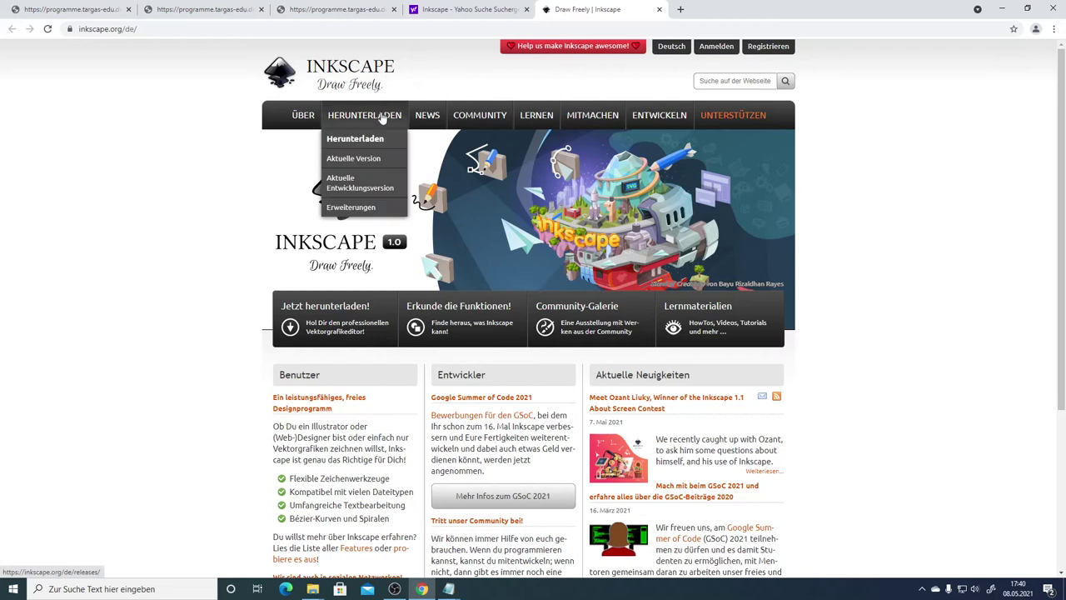
{"action": "left_click", "coordinate": [368, 139]}
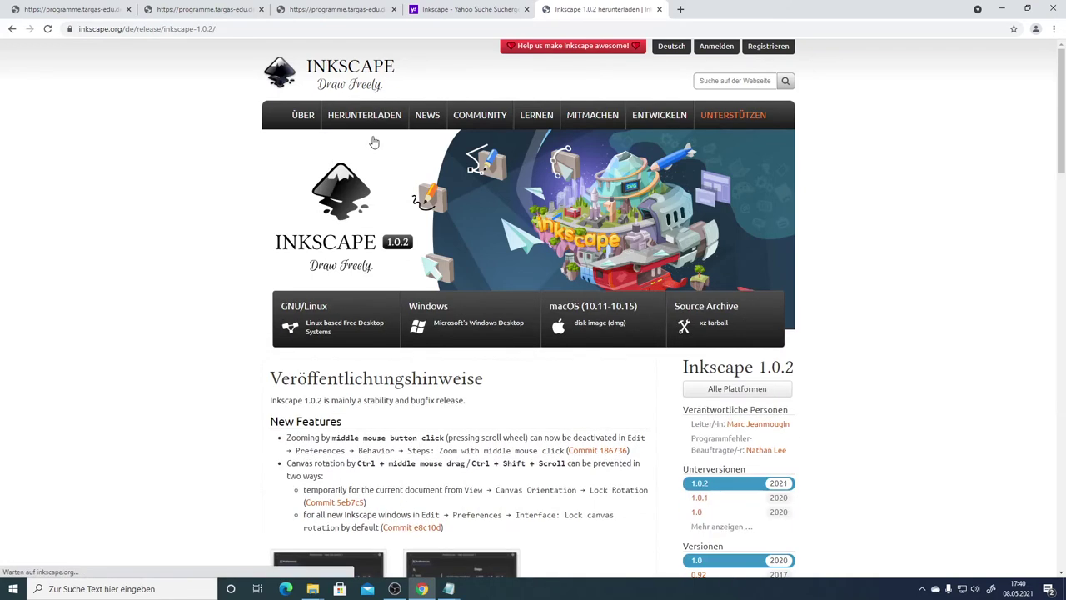
View the 64-bit Windows download options for Inkscape 1.0.2, then return to the LiesMich instructions in the text editor
{"action": "scroll", "coordinate": [374, 141], "scroll_direction": "down", "scroll_amount": 1}
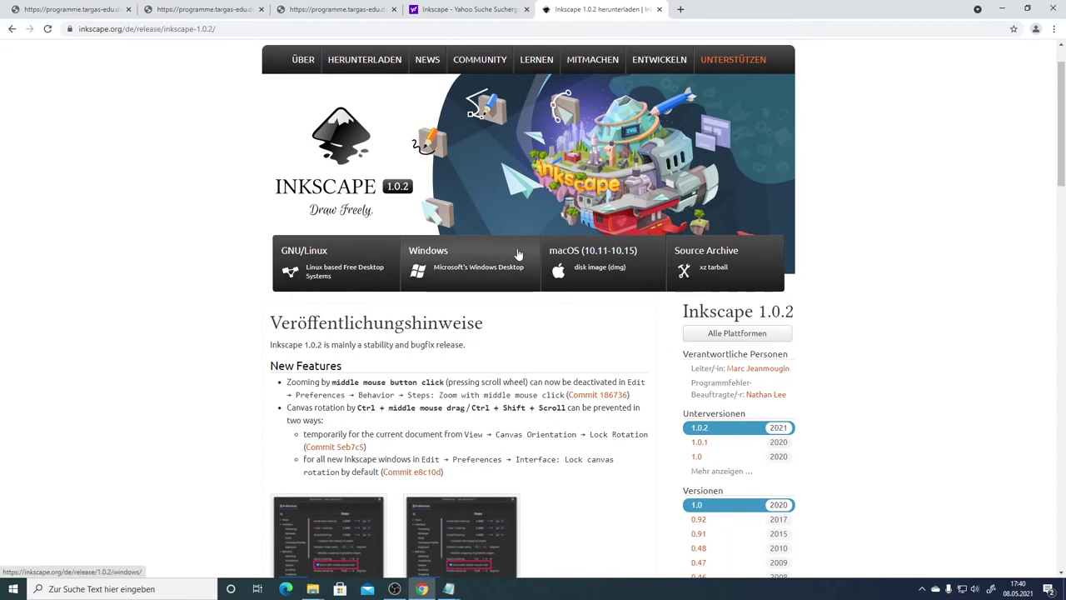
{"action": "left_click", "coordinate": [458, 265]}
{"action": "scroll", "coordinate": [458, 263], "scroll_direction": "down", "scroll_amount": 3}
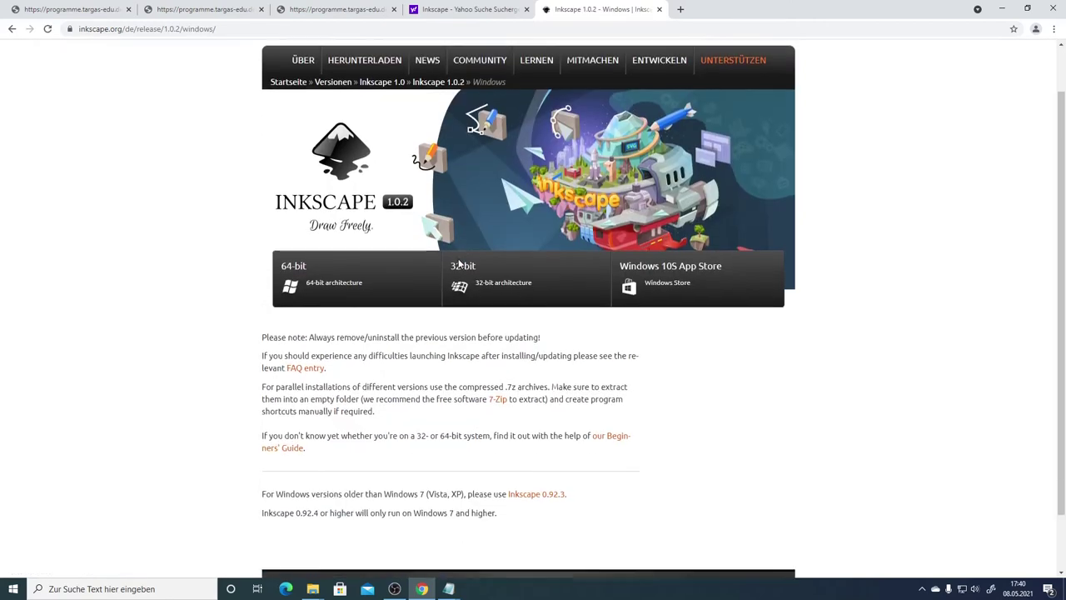
{"action": "left_click", "coordinate": [321, 225]}
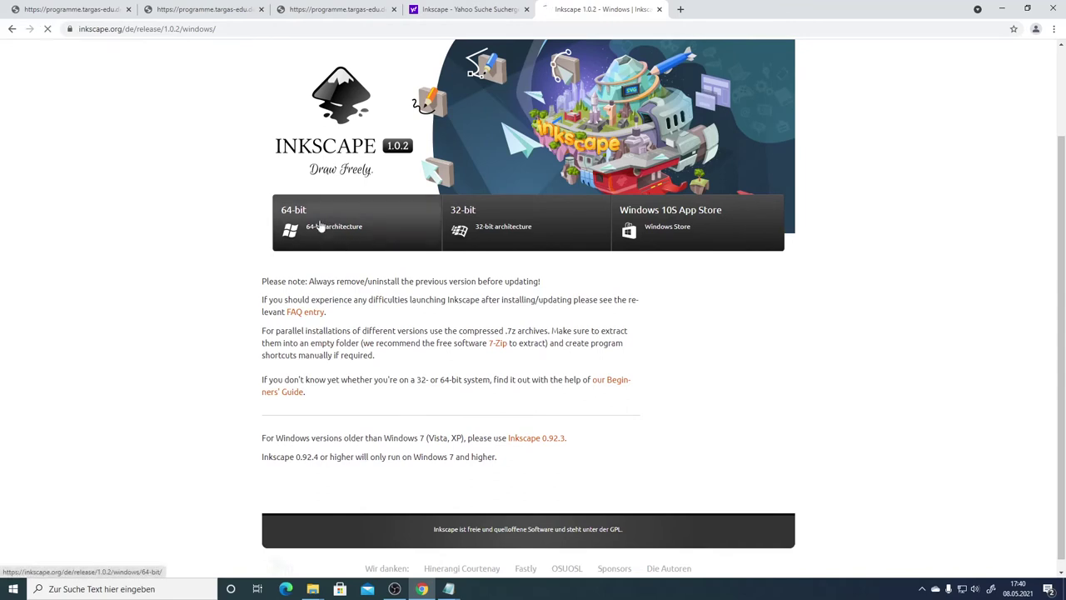
{"action": "scroll", "coordinate": [319, 223], "scroll_direction": "down", "scroll_amount": 1}
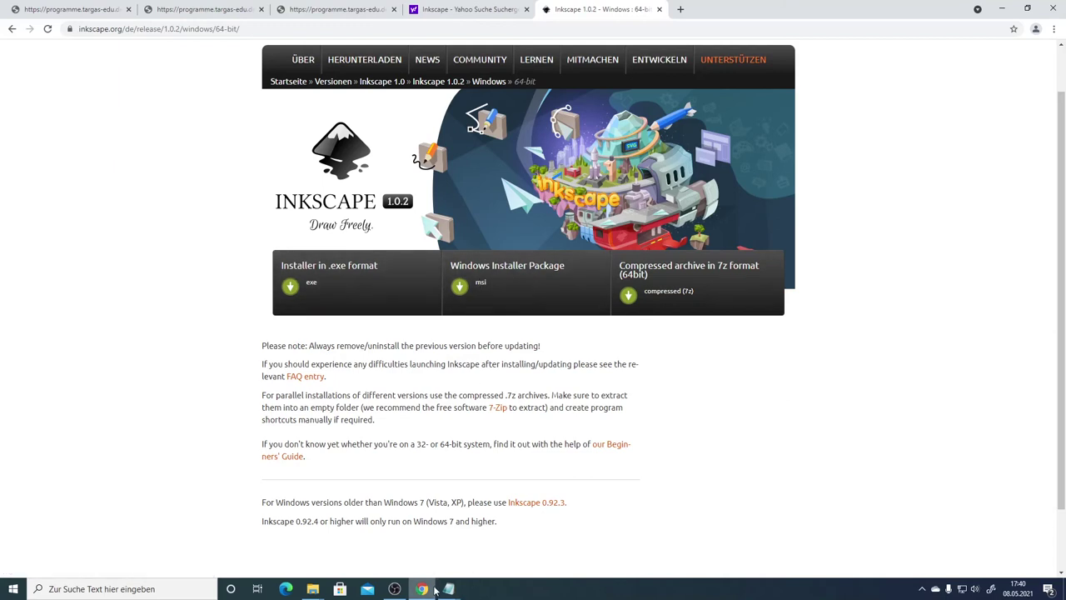
{"action": "mouse_move", "coordinate": [452, 592]}
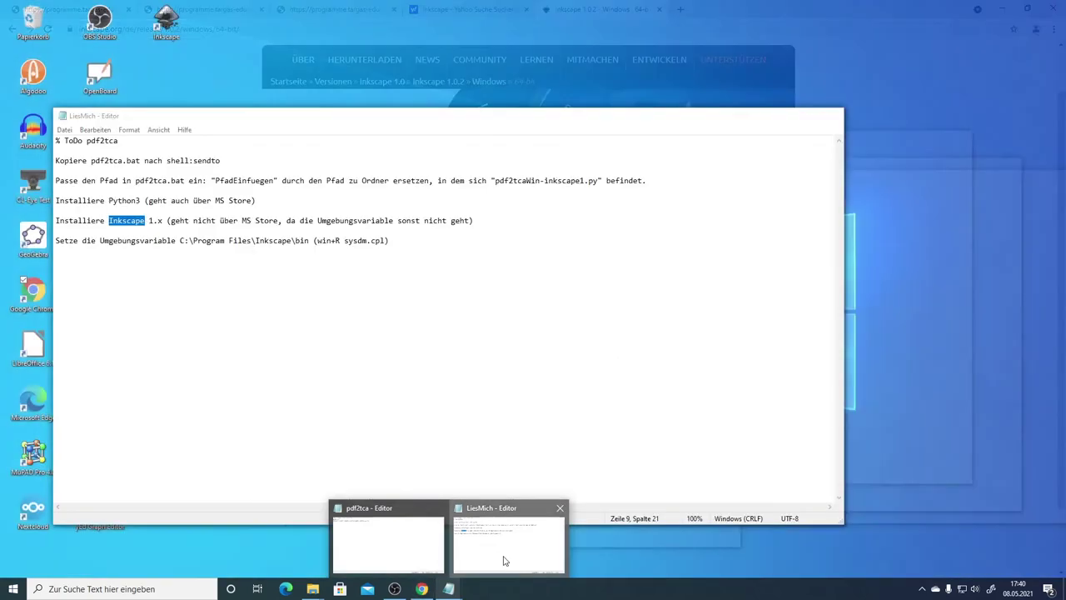
{"action": "left_click", "coordinate": [505, 561]}
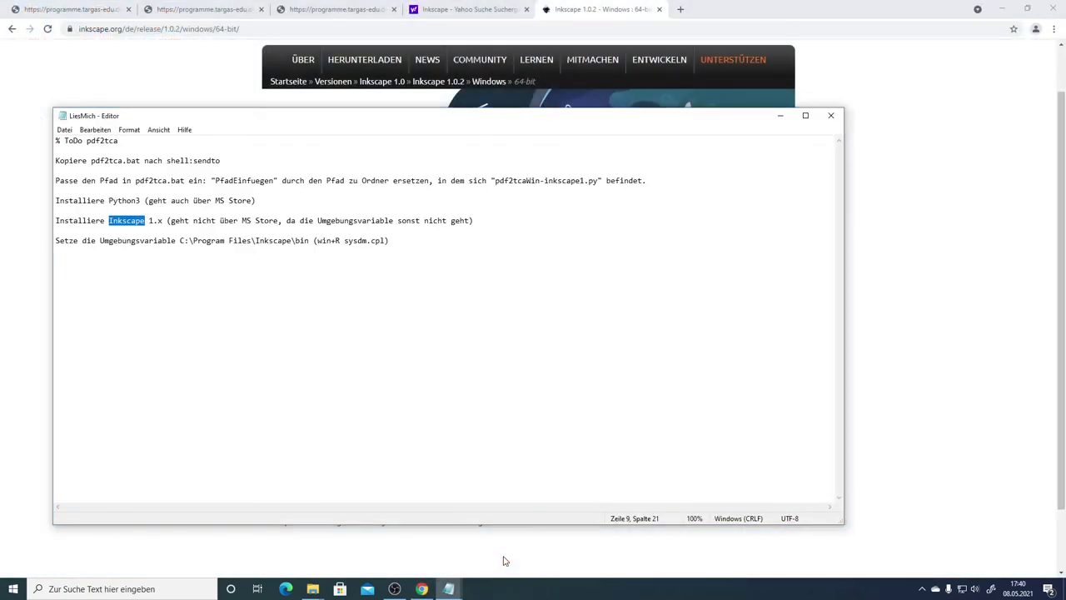